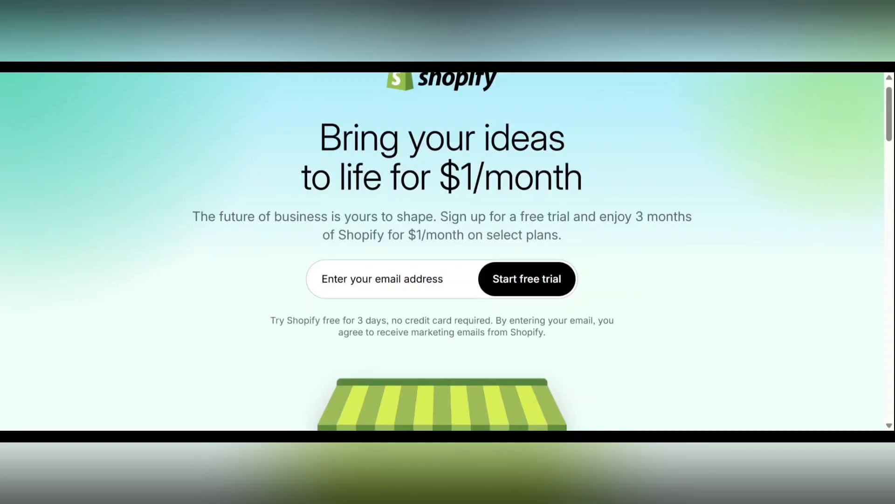
Start the free trial with the email address, enter the account password and create the Shopify account.
left_click(322, 282)
key("ctrl+v")
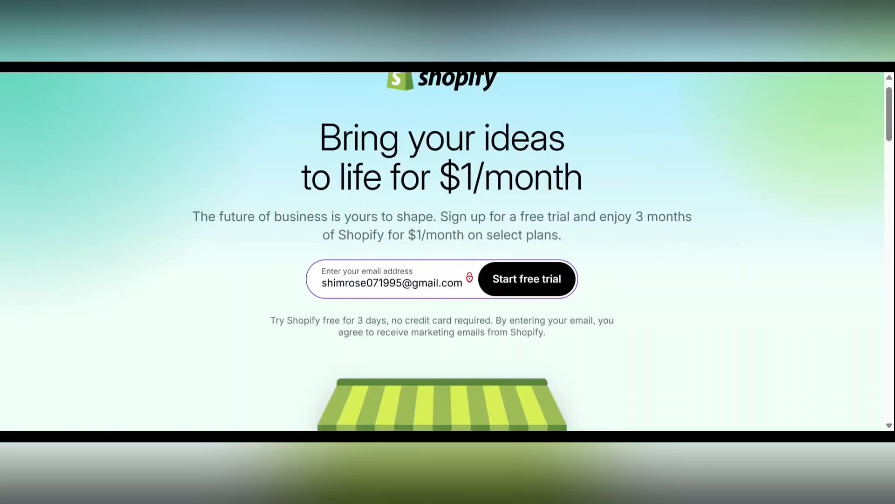
key("Return")
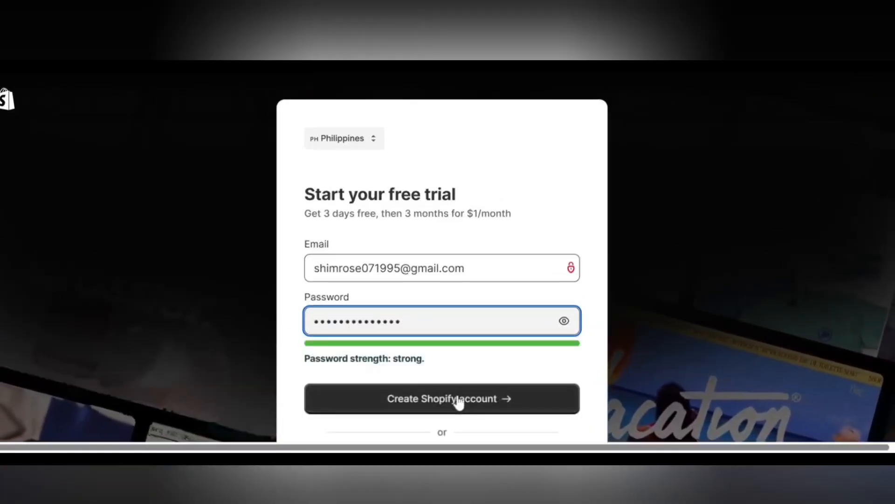
left_click(474, 409)
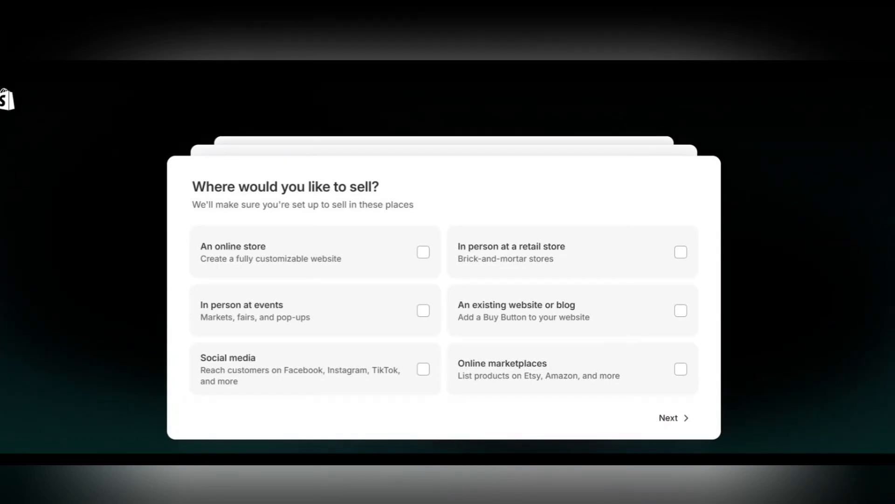
Select all six selling places: online store, events, social media, online marketplaces, existing website or blog, and retail store.
left_click(326, 266)
left_click(352, 311)
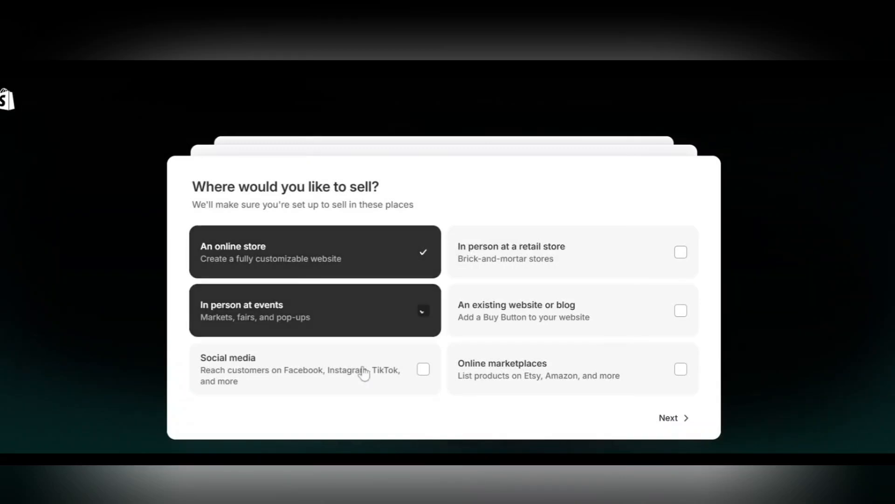
left_click(363, 375)
left_click(560, 368)
left_click(569, 326)
left_click(582, 253)
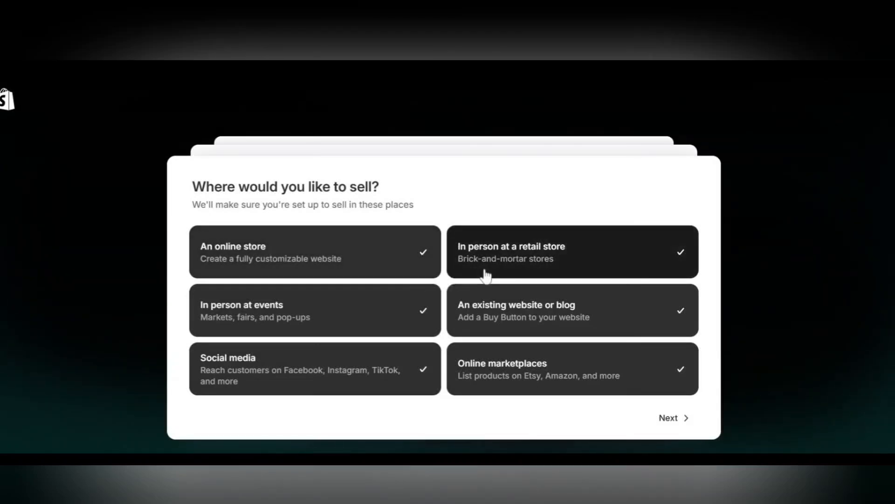
Narrow the selling places to an online store, social media and online marketplaces, and continue.
left_click(398, 322)
left_click(411, 369)
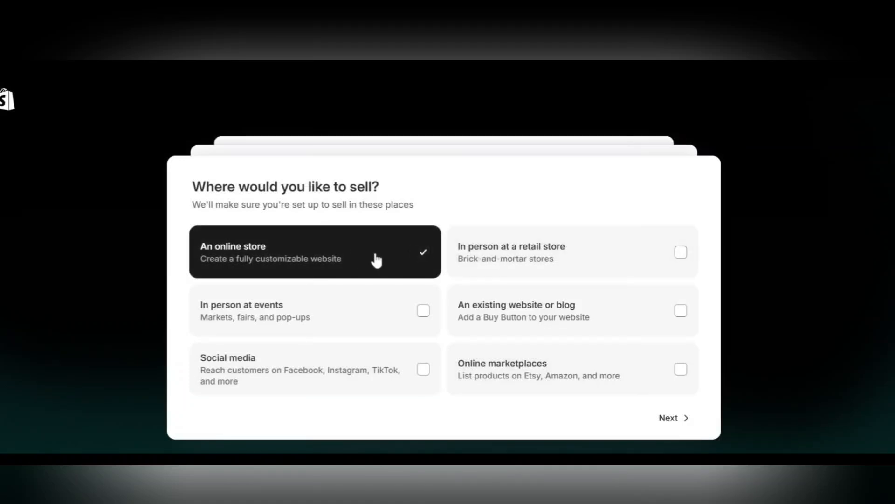
left_click(345, 386)
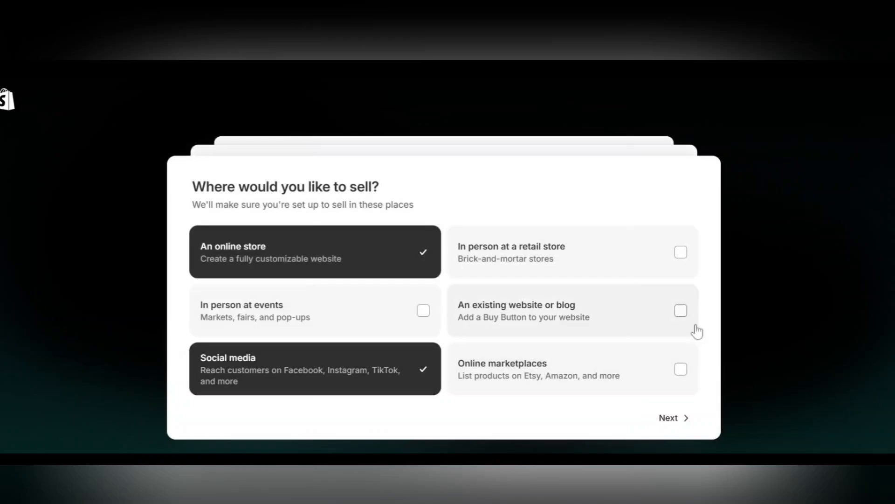
left_click(633, 373)
left_click(671, 417)
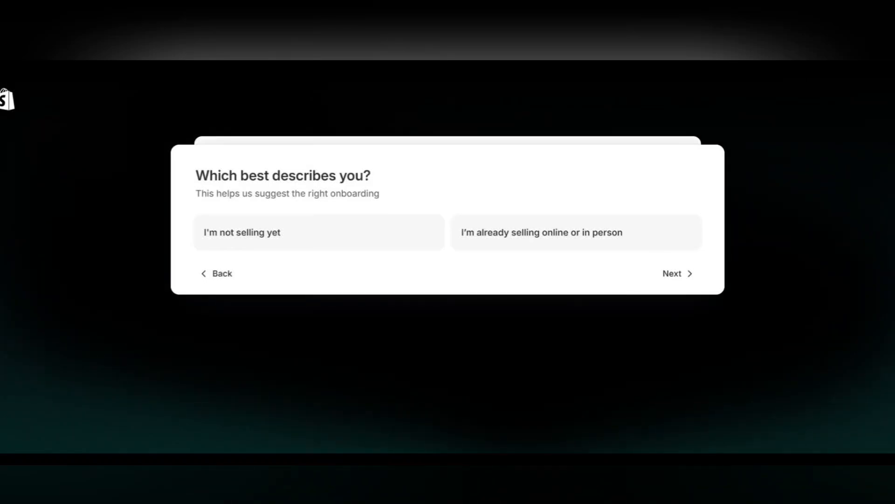
Answer the onboarding questions with "I'm not selling yet" and "Products I buy or make myself".
left_click(312, 239)
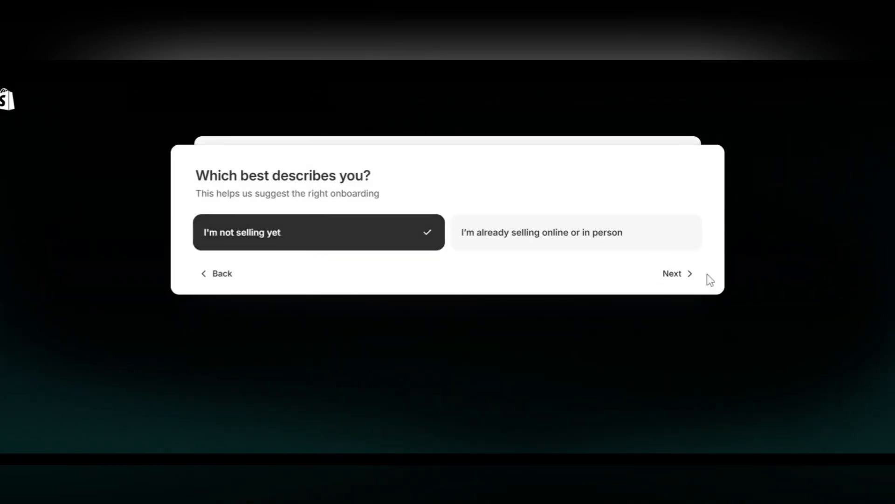
left_click(684, 276)
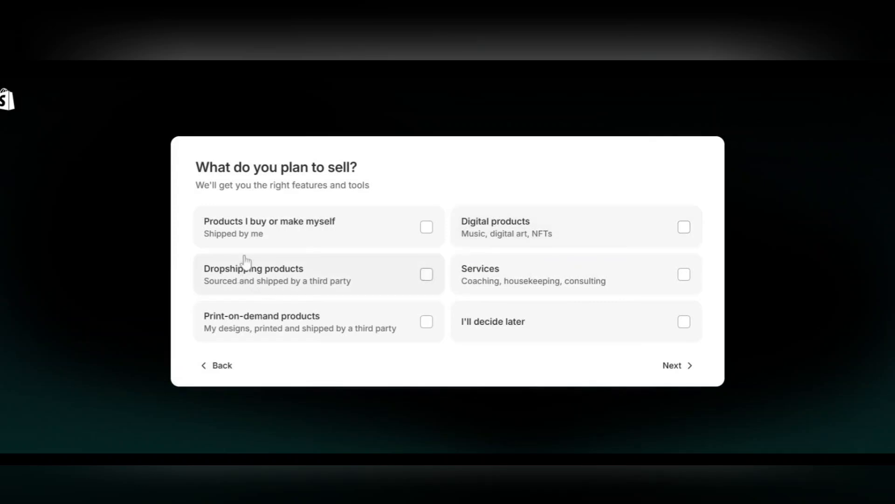
left_click(286, 236)
left_click(680, 369)
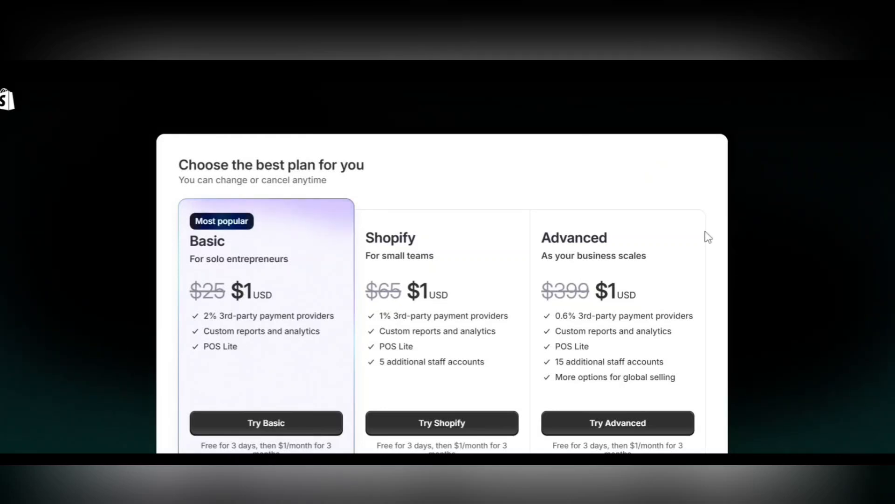
Skip choosing a subscription plan and decide on it another time.
scroll(705, 230, "down", 2)
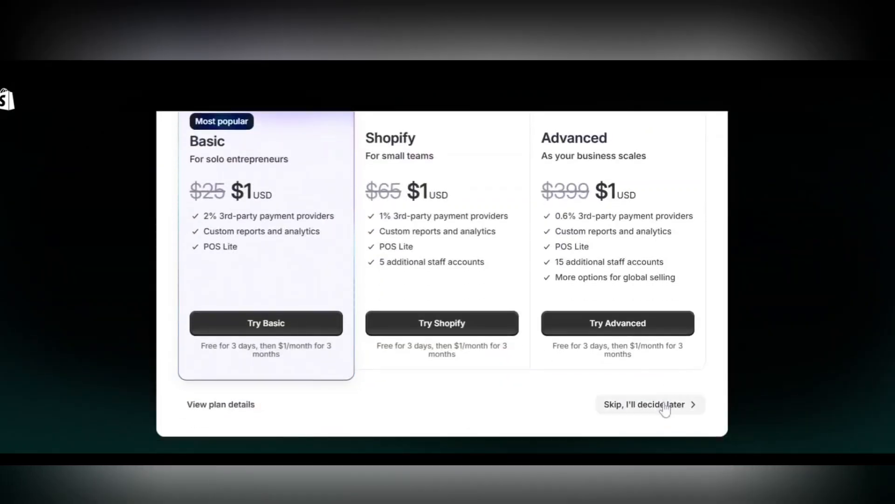
left_click(660, 405)
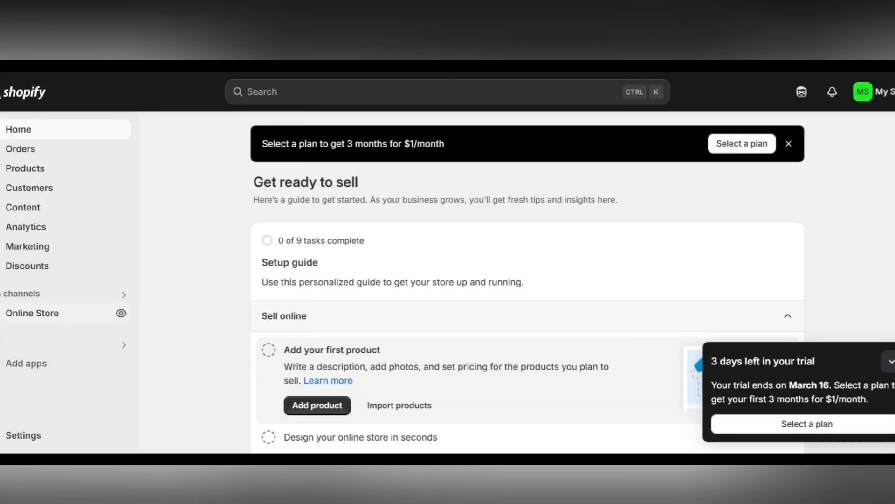
Add the free Craft theme to the online store's theme library and publish it in place of Dawn.
left_click(56, 314)
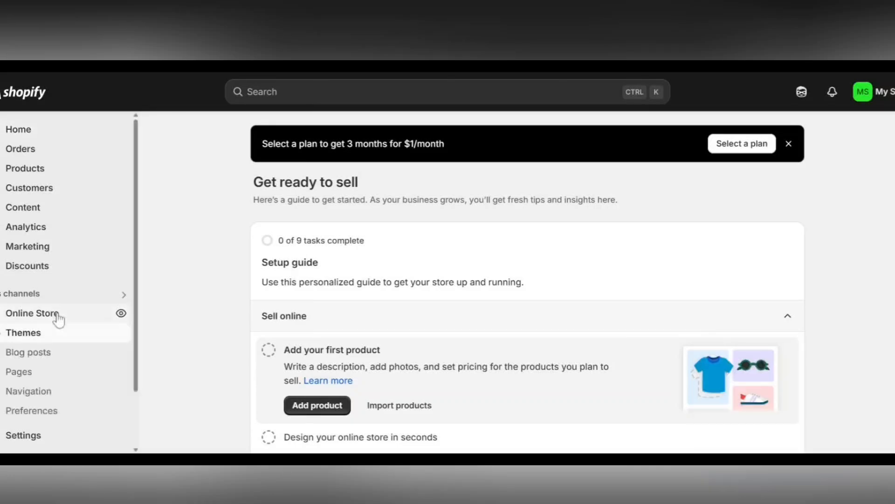
scroll(43, 333, "down", 1)
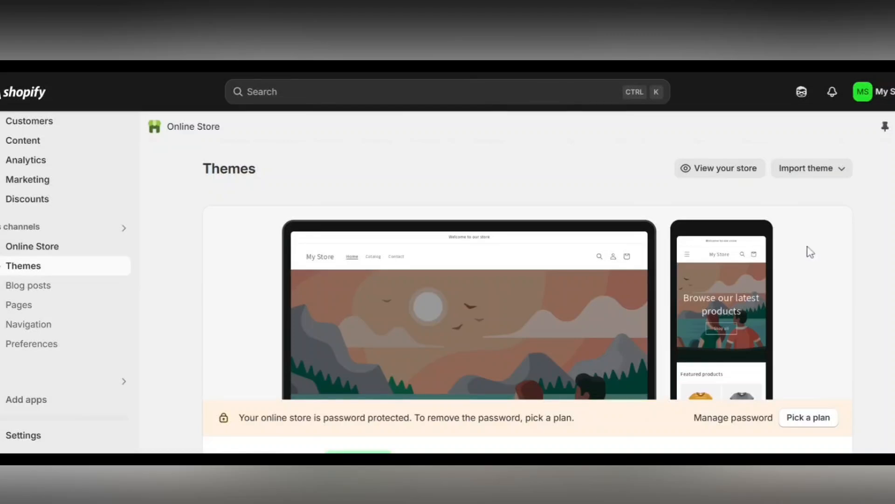
scroll(824, 261, "down", 8)
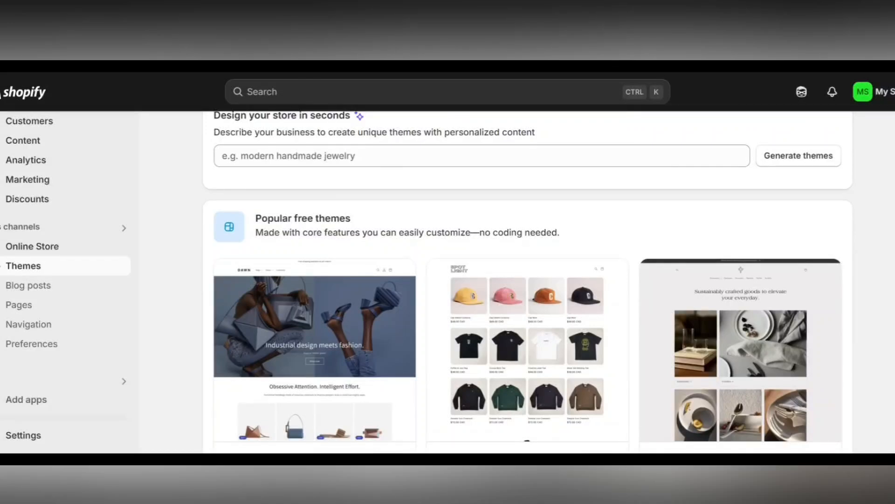
scroll(816, 275, "down", 6)
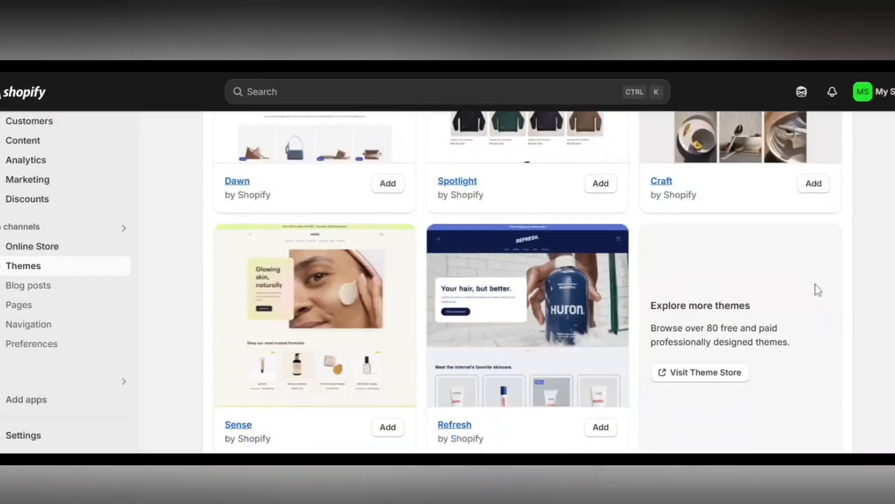
scroll(816, 312, "up", 3)
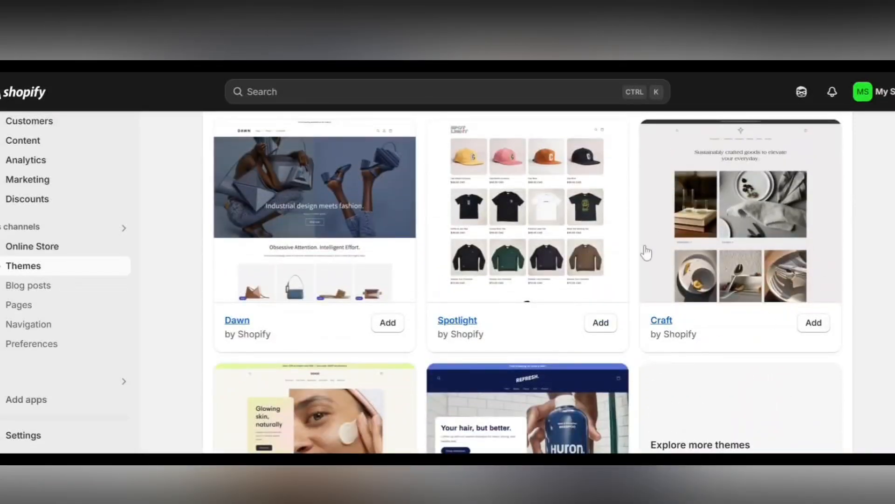
left_click(819, 326)
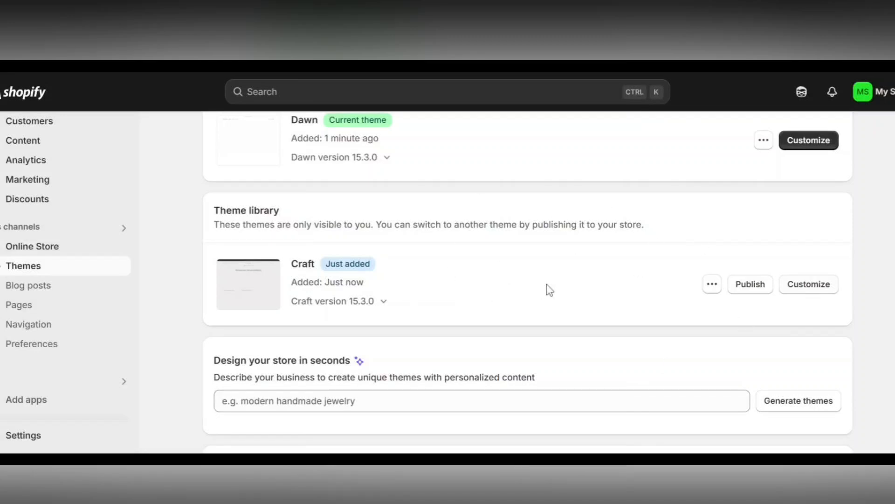
left_click(748, 285)
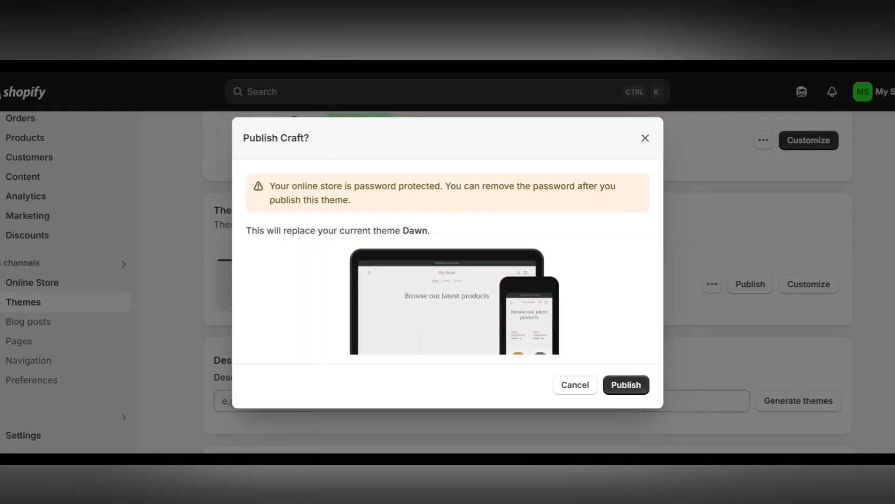
left_click(638, 390)
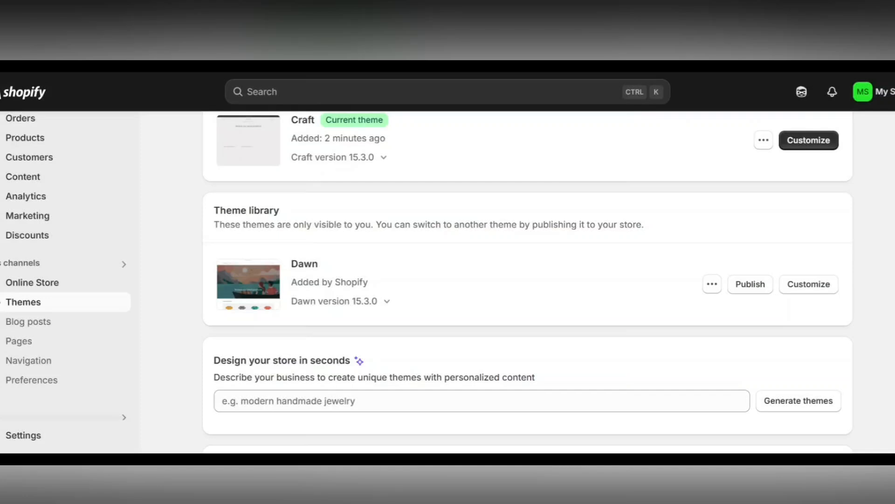
Create a new product titled "Women's Month Tees for Women".
left_click(44, 139)
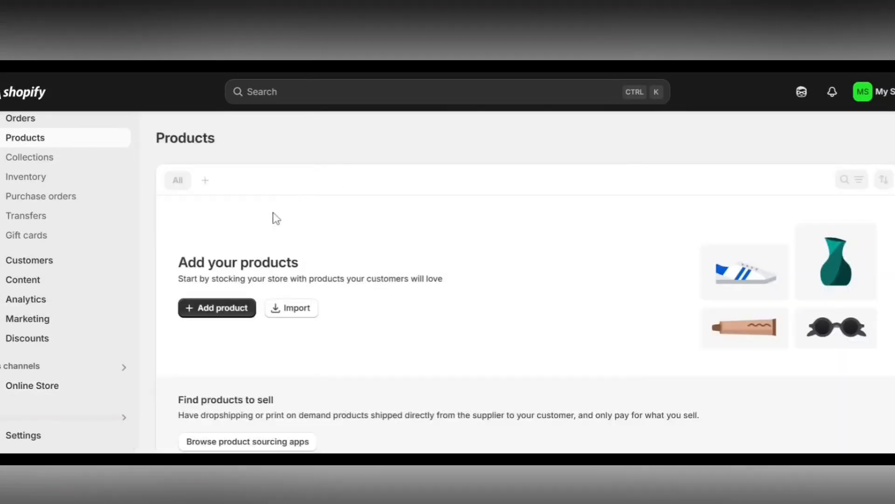
left_click(231, 310)
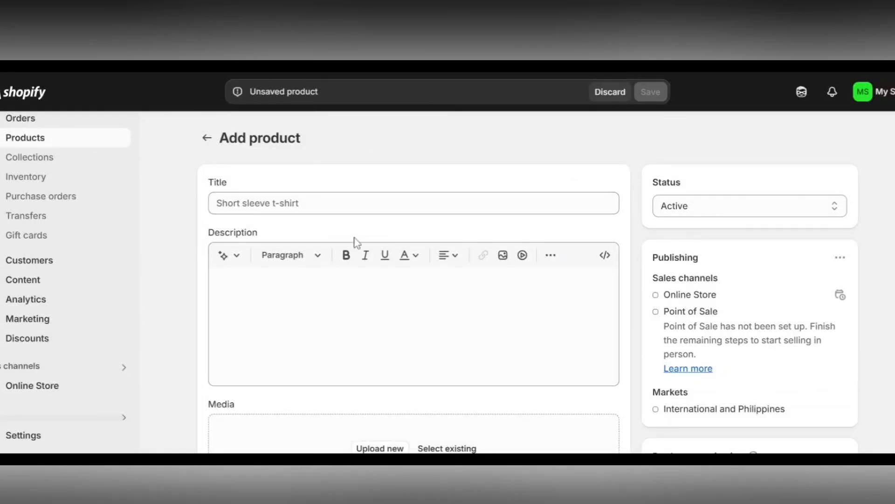
left_click(368, 204)
type("Women's Month Tees for Women")
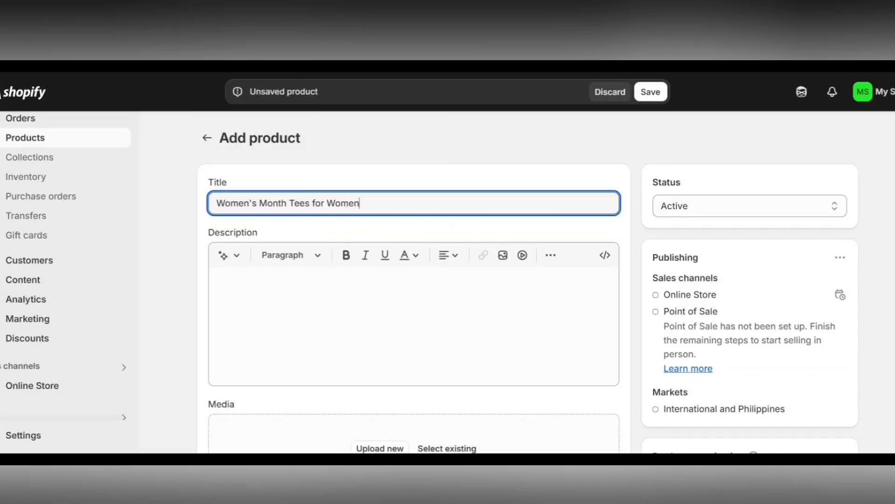
Paste the prepared Women's Month tee text, with design features, material, sizes and care instructions, as the product description.
left_click(368, 303)
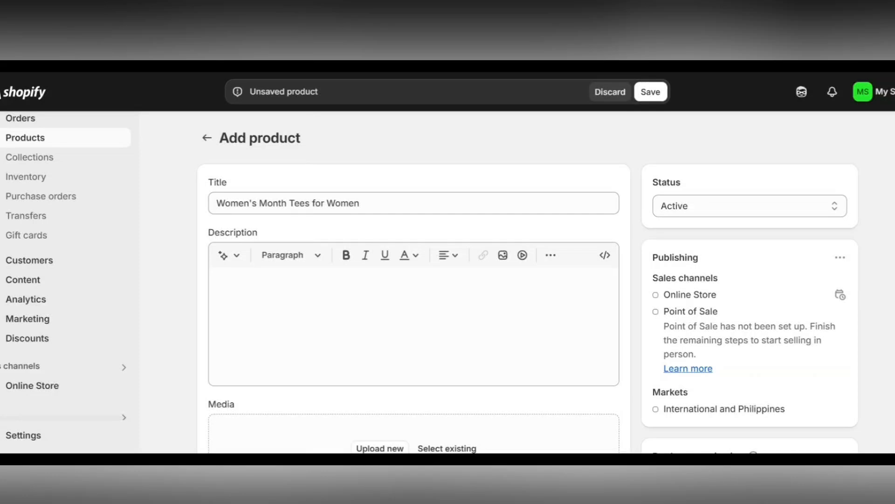
key("ctrl+v")
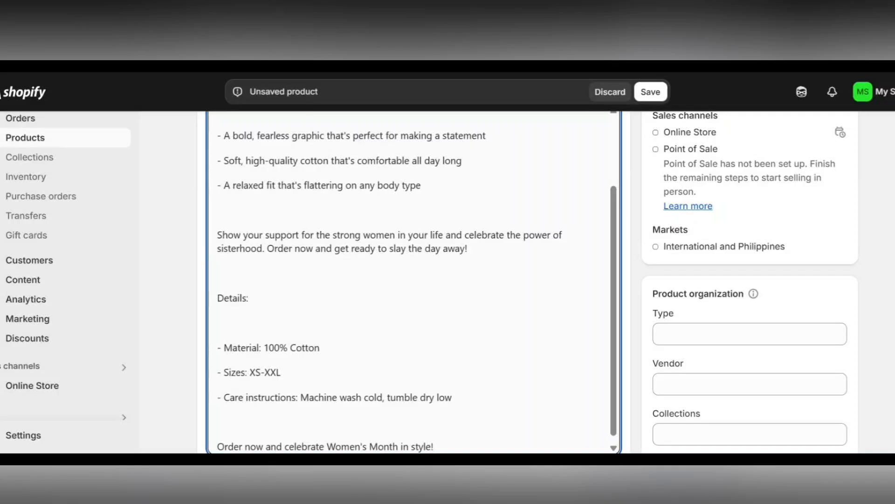
scroll(448, 259, "up", 6)
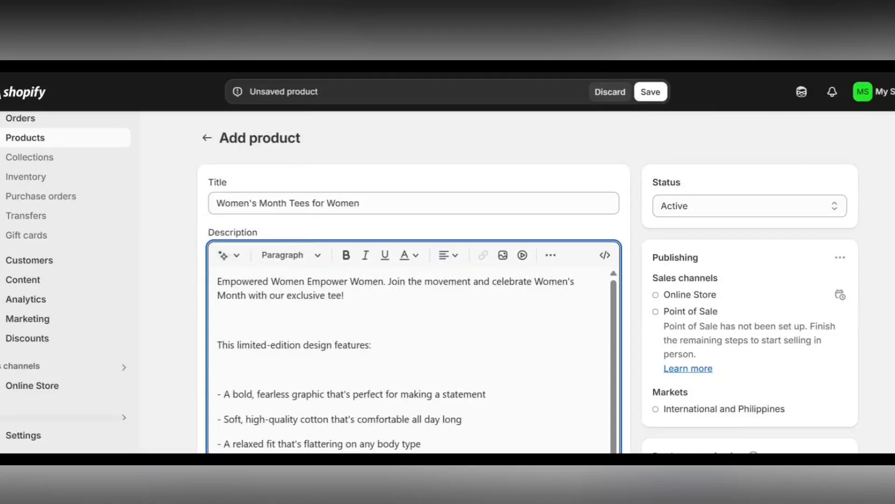
Upload the three T-shirt images to the product's media and move the pink shirt to first place.
scroll(546, 311, "down", 8)
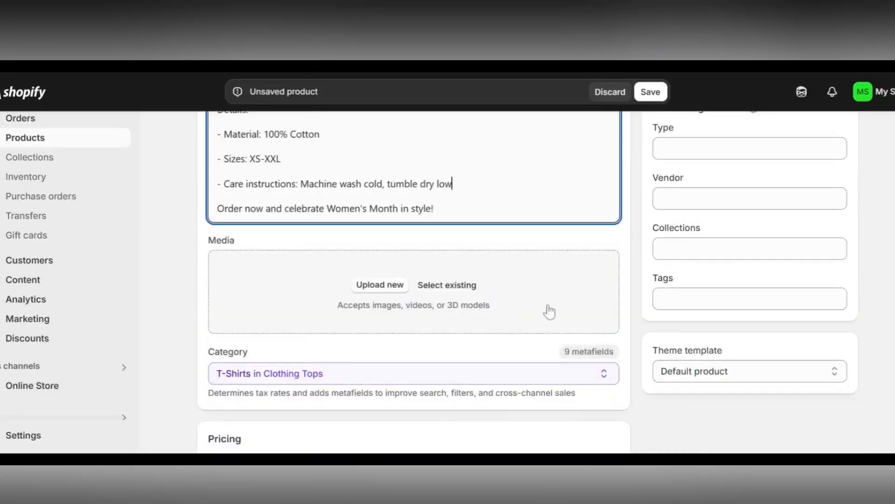
left_click(368, 289)
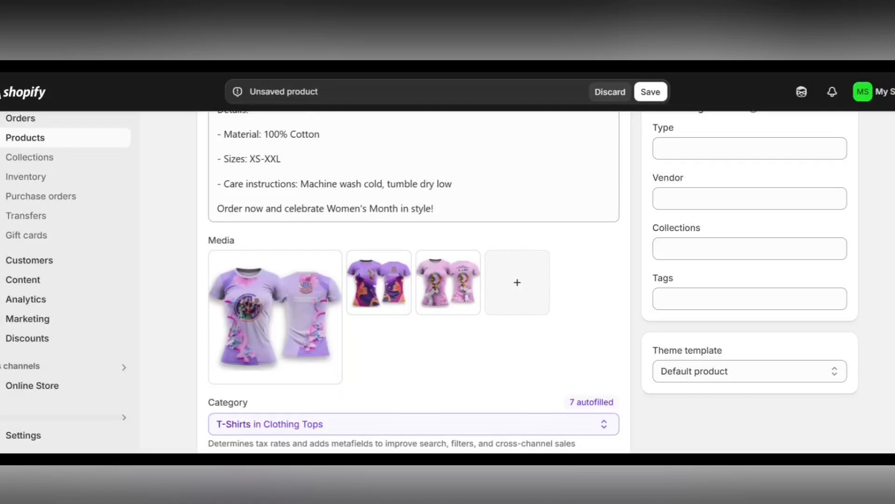
left_click_drag(429, 313, 285, 304)
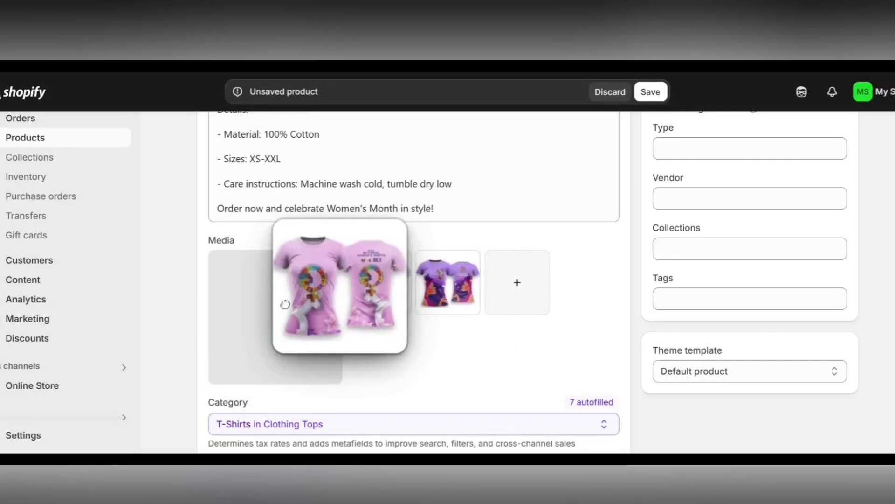
left_click_drag(286, 304, 280, 310)
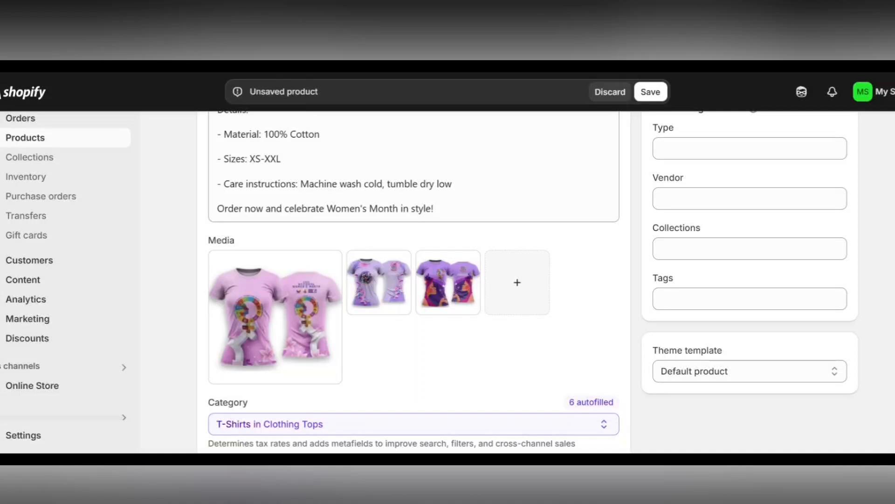
Set the product's price to ₱170.
scroll(420, 350, "down", 3)
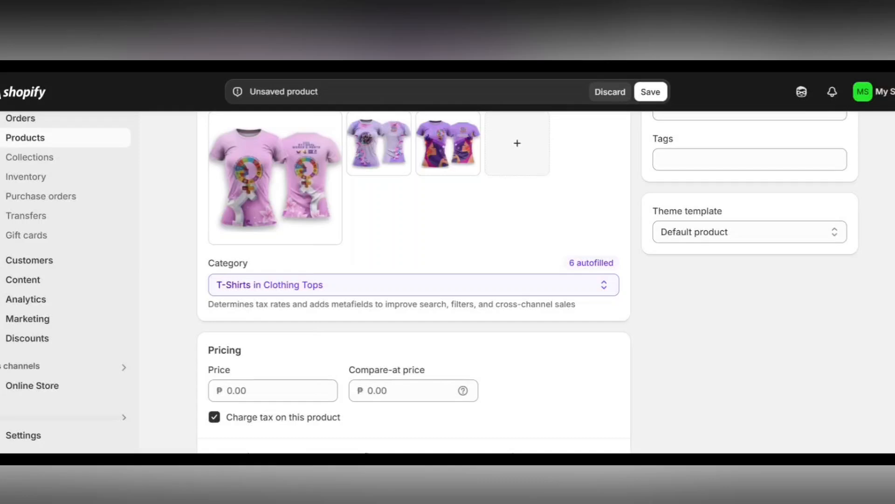
scroll(298, 317, "down", 1)
left_click(298, 318)
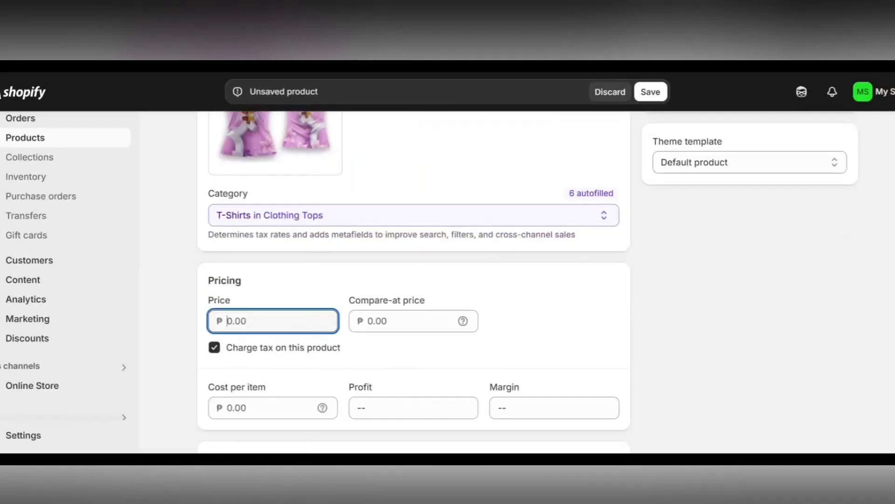
type("170")
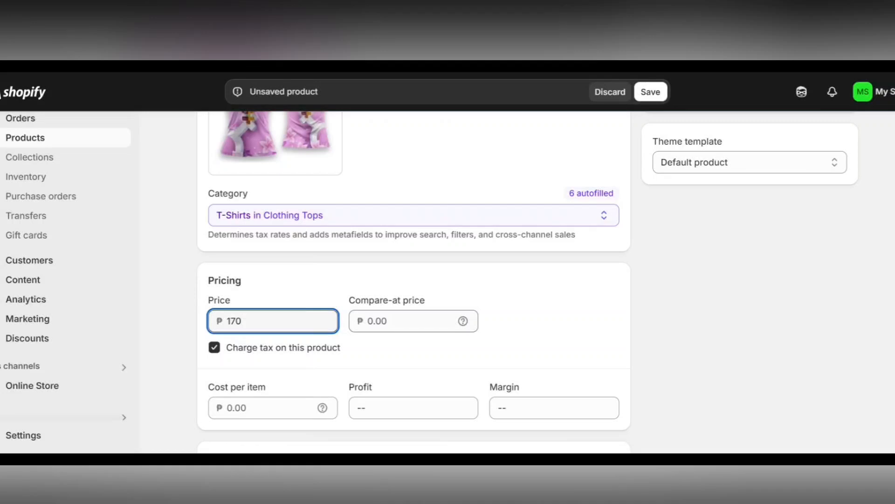
Set the product's compare-at price to ₱200 and its cost per item to ₱140.
left_click(413, 321)
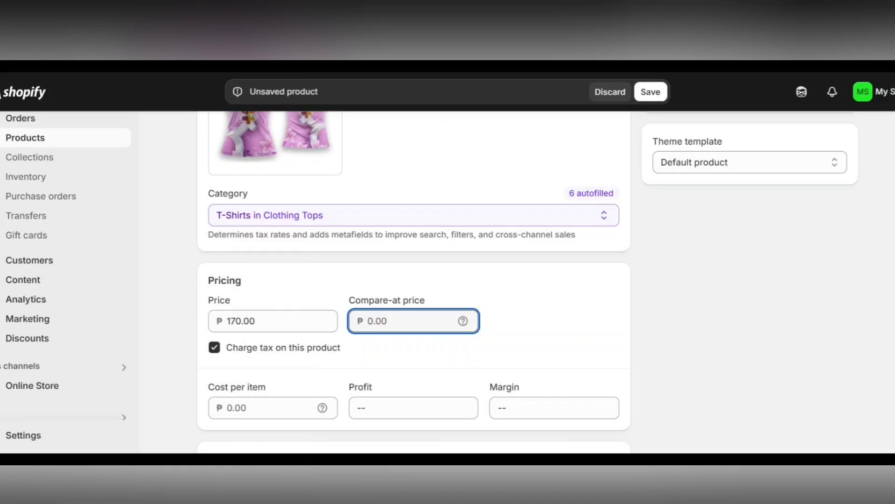
type("200")
left_click(516, 278)
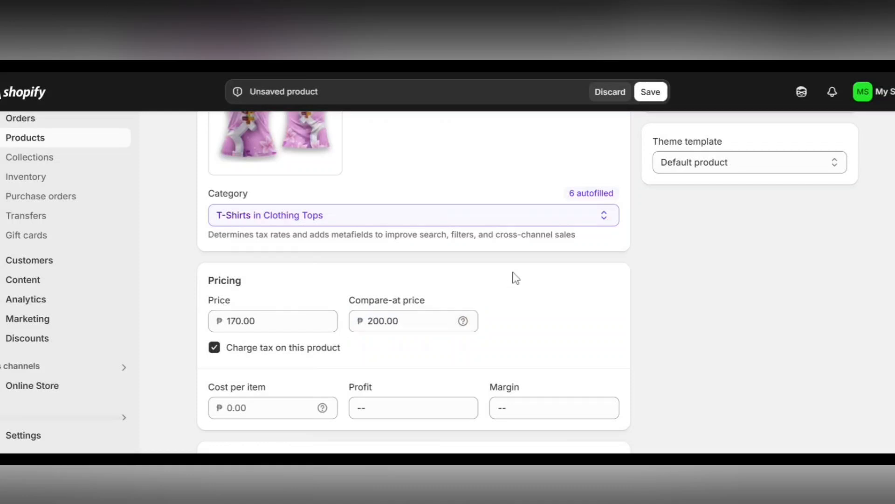
scroll(516, 278, "down", 2)
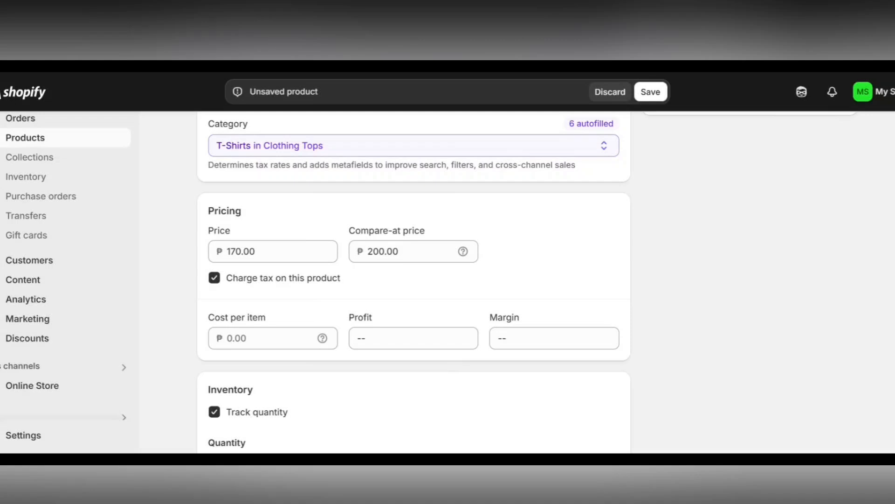
scroll(230, 291, "down", 1)
left_click(237, 268)
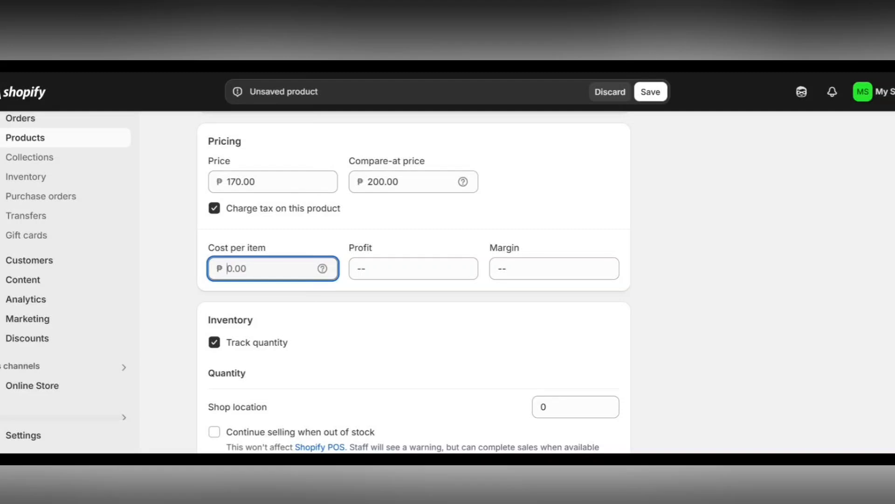
type("140")
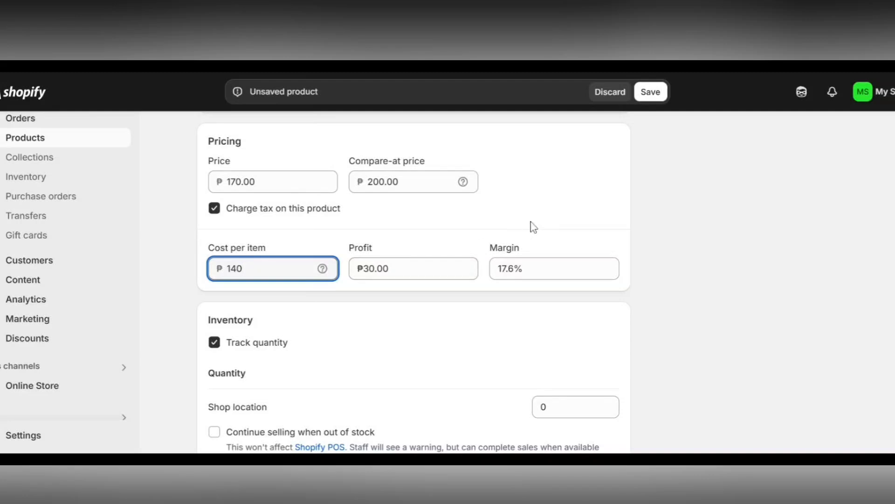
Set the inventory quantity at Shop location to 50 and allow the product to continue selling when out of stock.
scroll(533, 226, "down", 2)
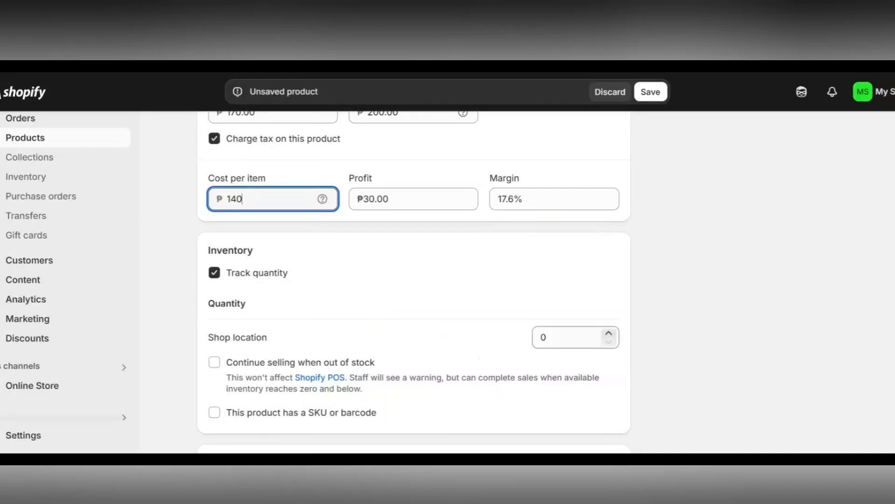
left_click(568, 337)
key("BackSpace")
type("50")
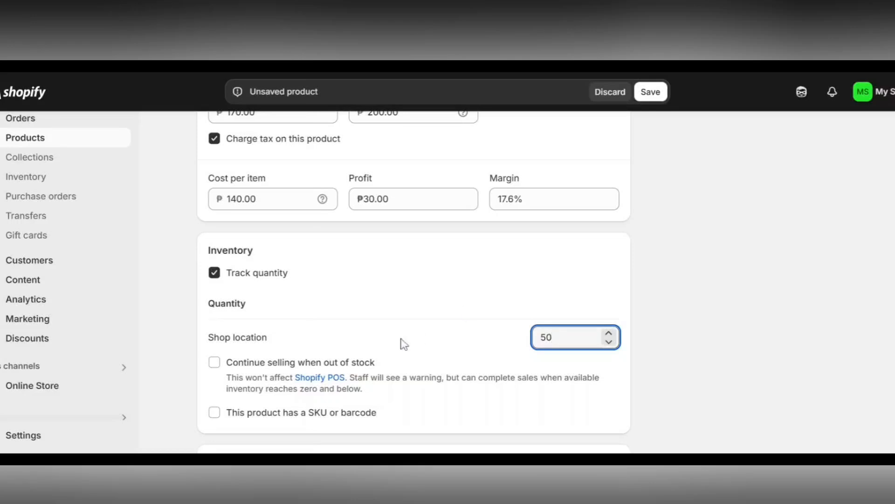
left_click(214, 362)
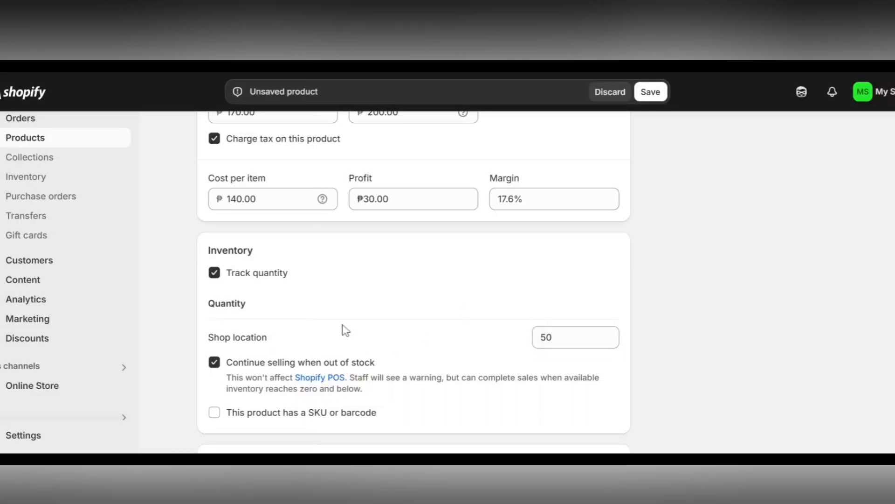
Add a Size variant option to the product with the values XS, S, M, L and XL.
scroll(345, 330, "down", 6)
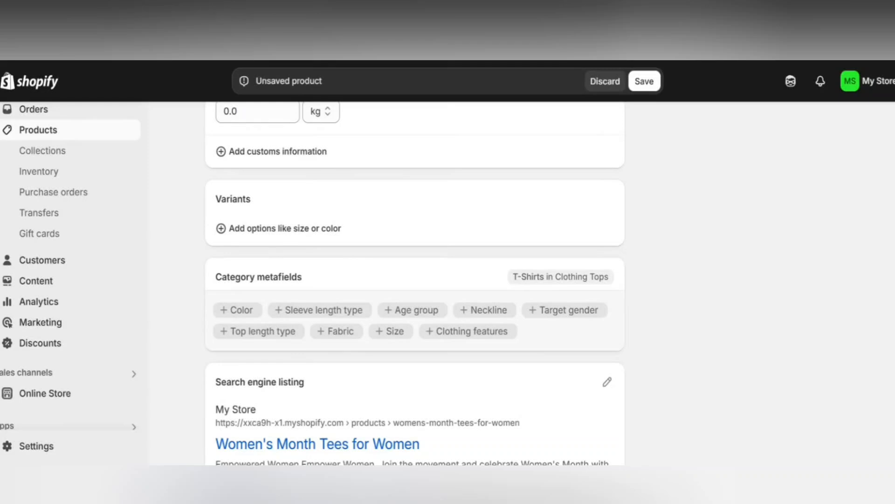
left_click(332, 231)
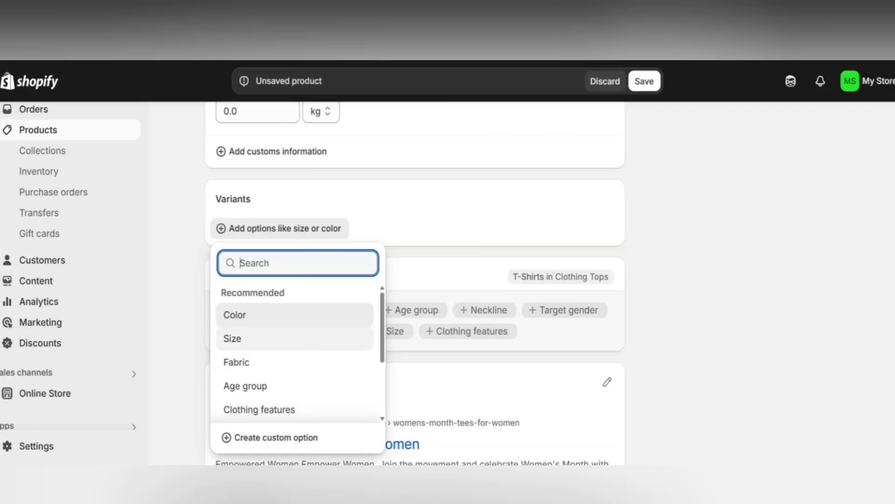
left_click(300, 341)
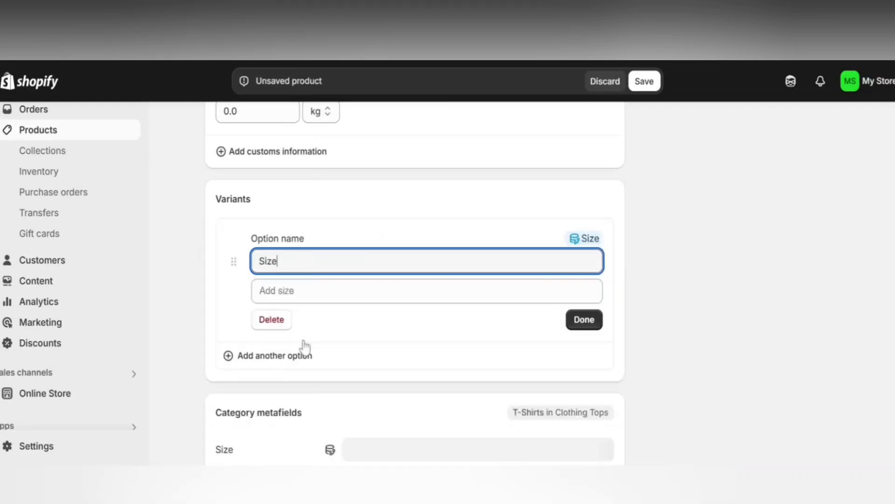
left_click(393, 289)
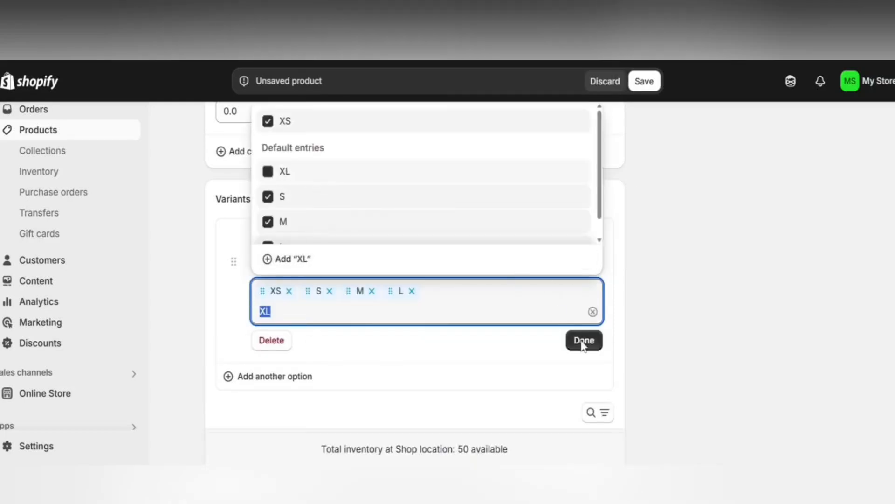
left_click(583, 342)
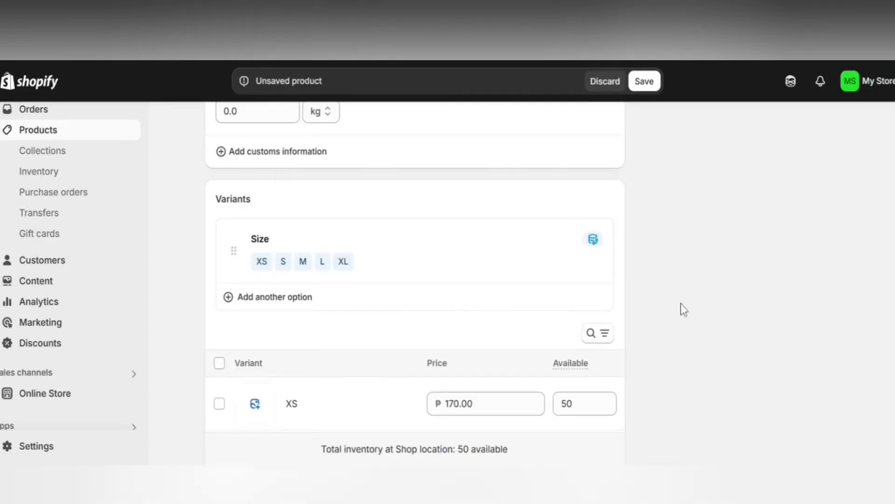
scroll(676, 310, "down", 2)
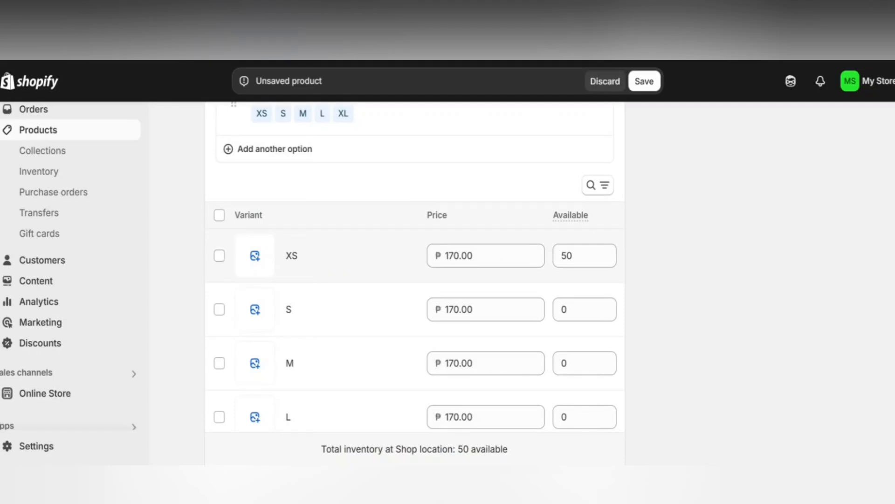
left_click(492, 258)
left_click(502, 310)
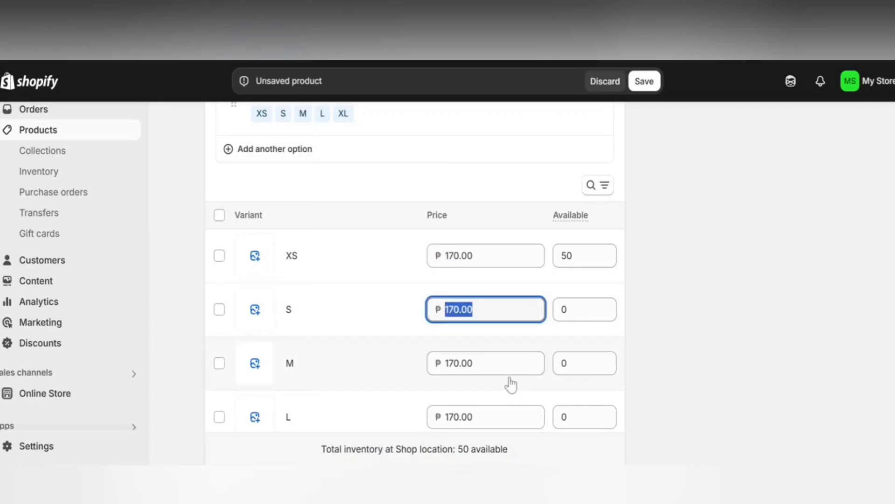
left_click(510, 368)
left_click(495, 416)
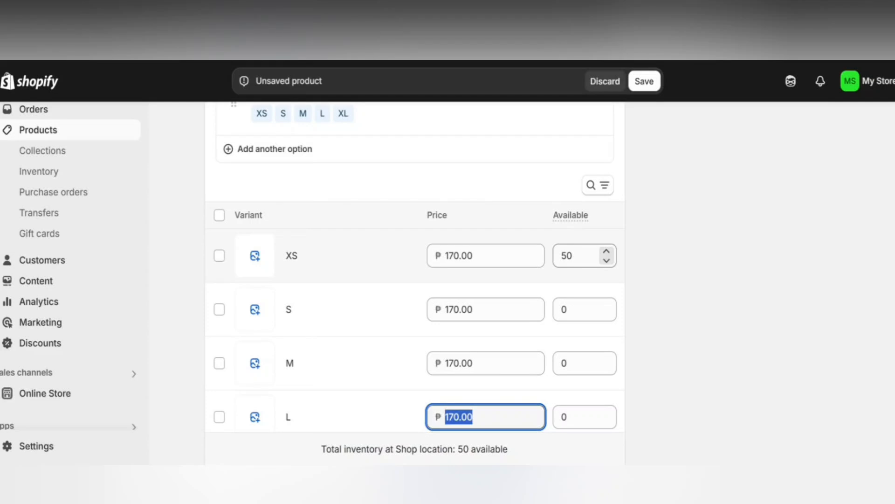
Set the available quantity to 10 for each of the XS, S, M, L and XL variants.
left_click(577, 256)
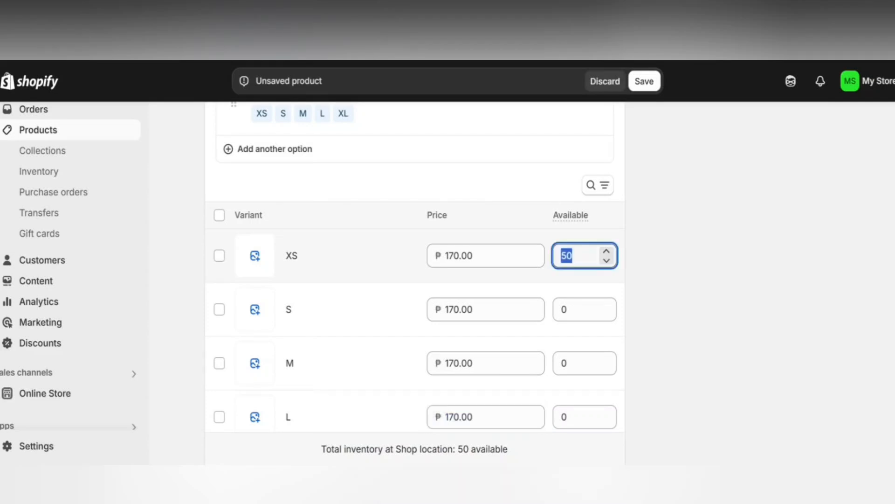
type("10")
left_click(577, 309)
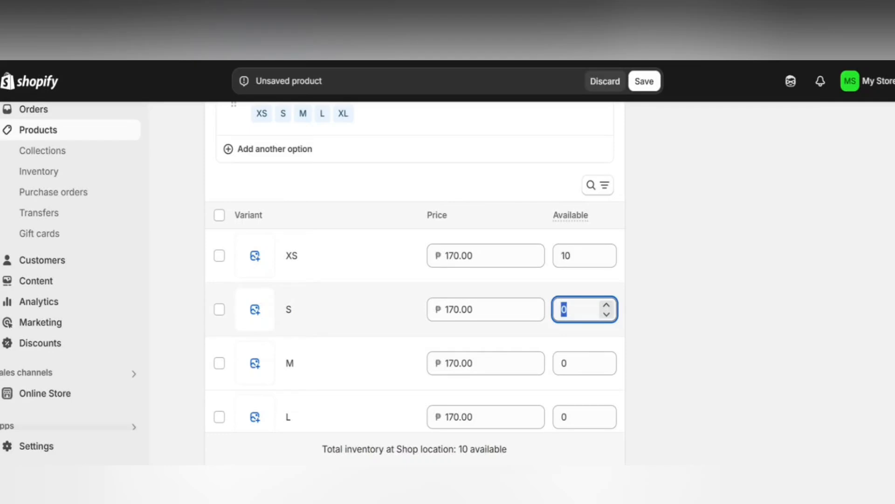
type("10")
scroll(597, 326, "down", 4)
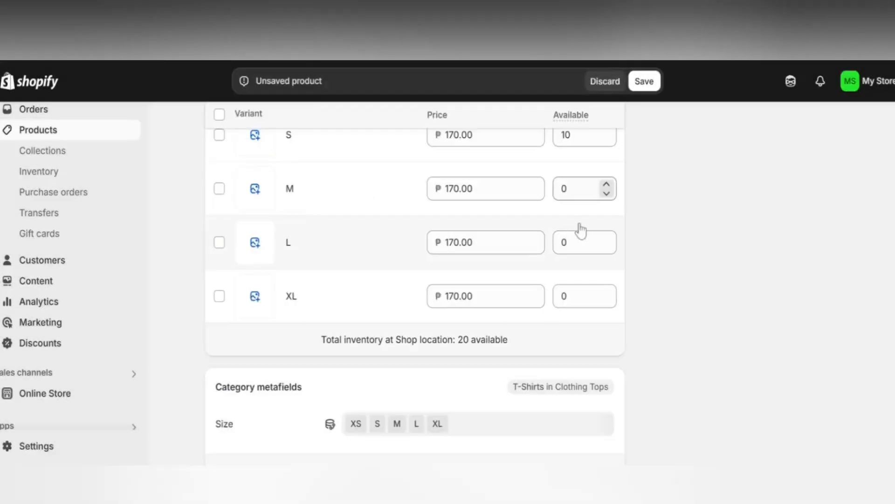
left_click(577, 188)
type("10")
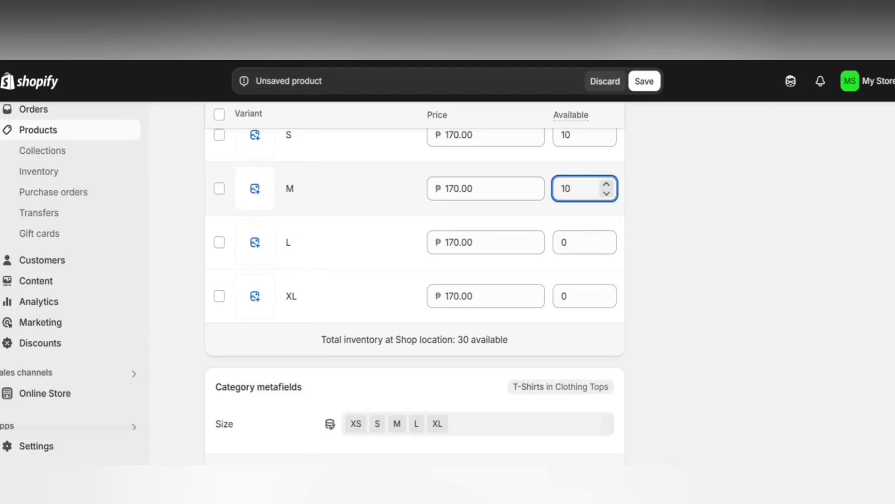
left_click(577, 242)
type("10")
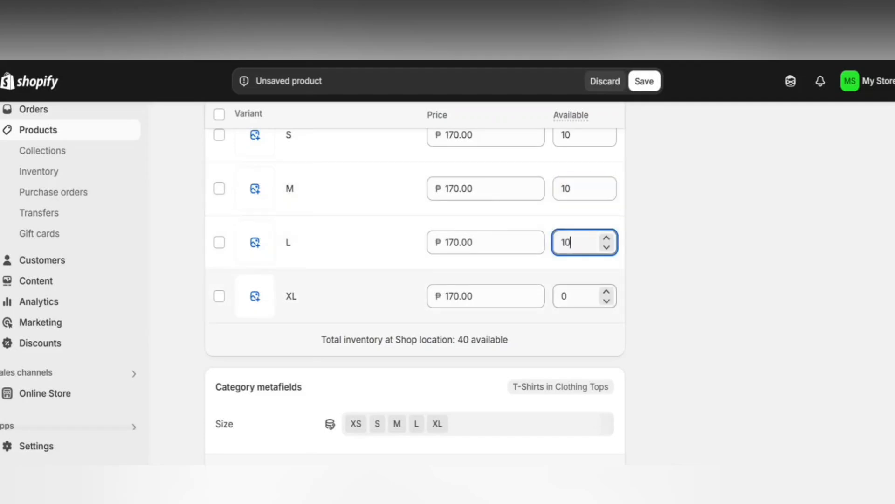
left_click(577, 295)
type("10")
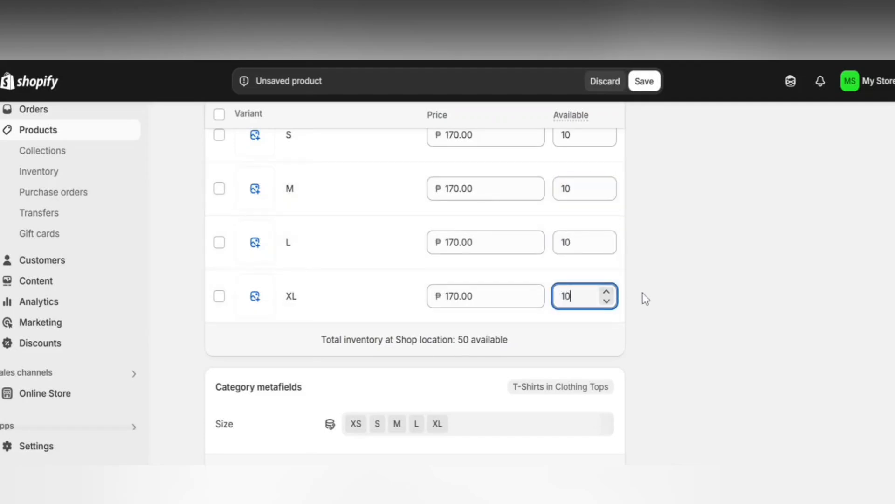
Replace the search engine listing's meta description with "Order now and celebrate Women's Month in style!".
scroll(637, 296, "up", 10)
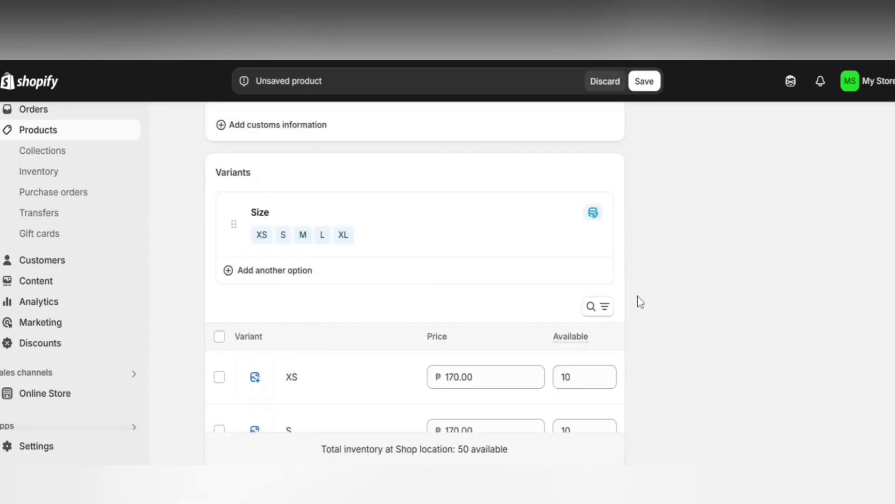
scroll(615, 322, "down", 10)
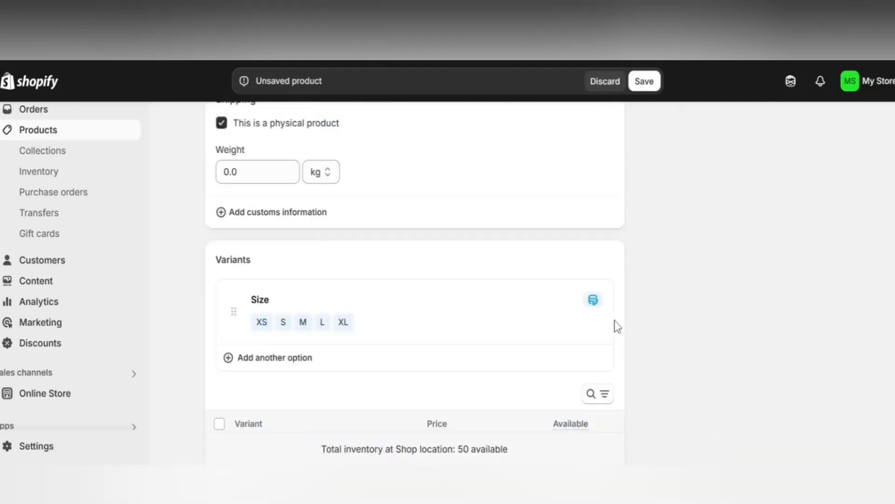
scroll(616, 324, "down", 6)
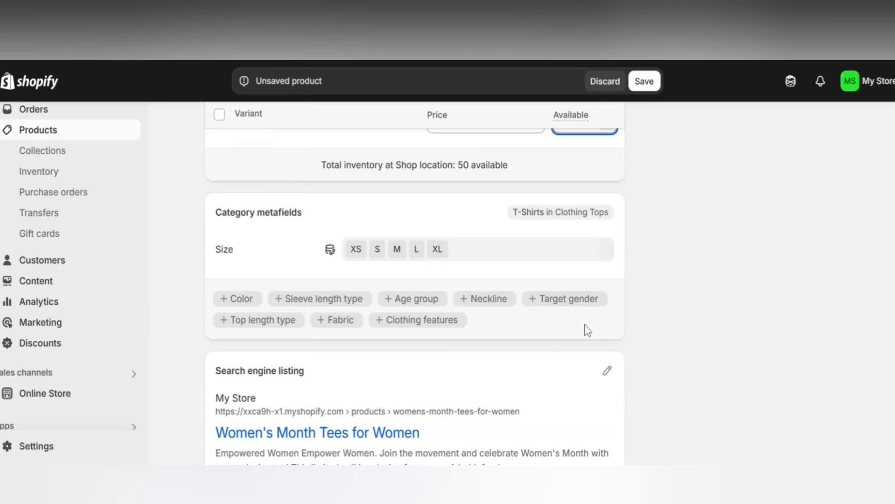
scroll(550, 365, "down", 2)
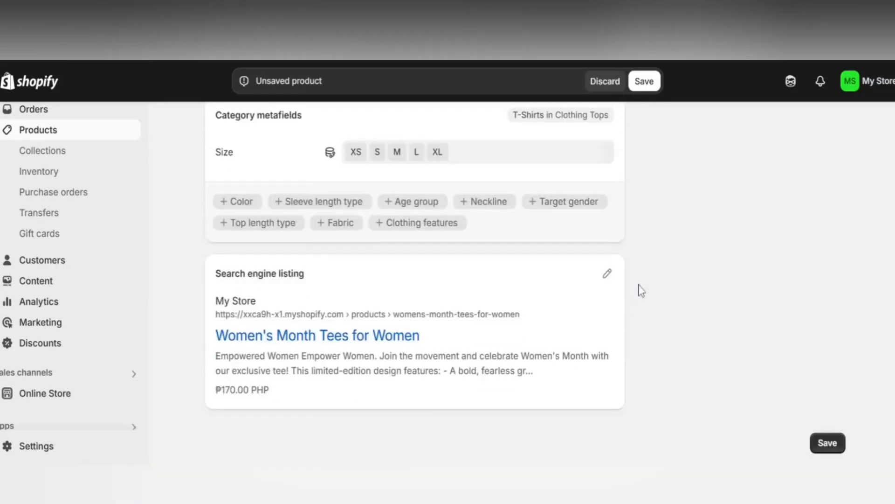
left_click(606, 274)
scroll(679, 312, "down", 5)
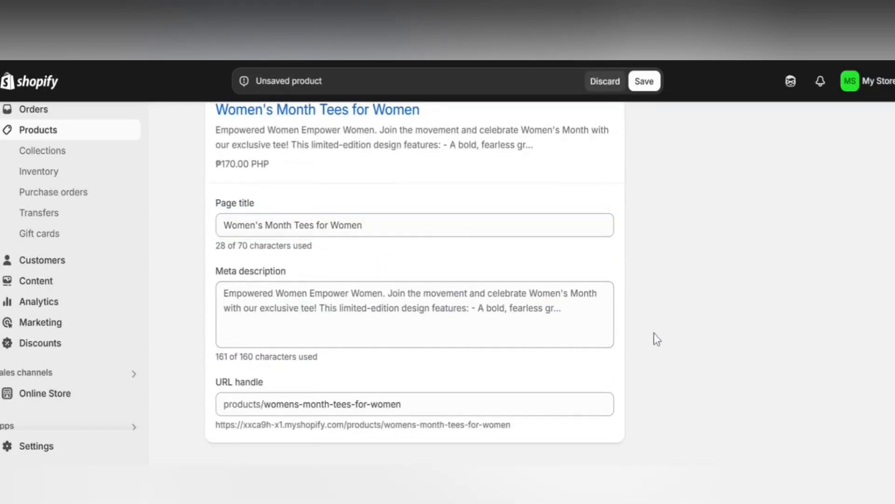
left_click(491, 461)
left_click(308, 226)
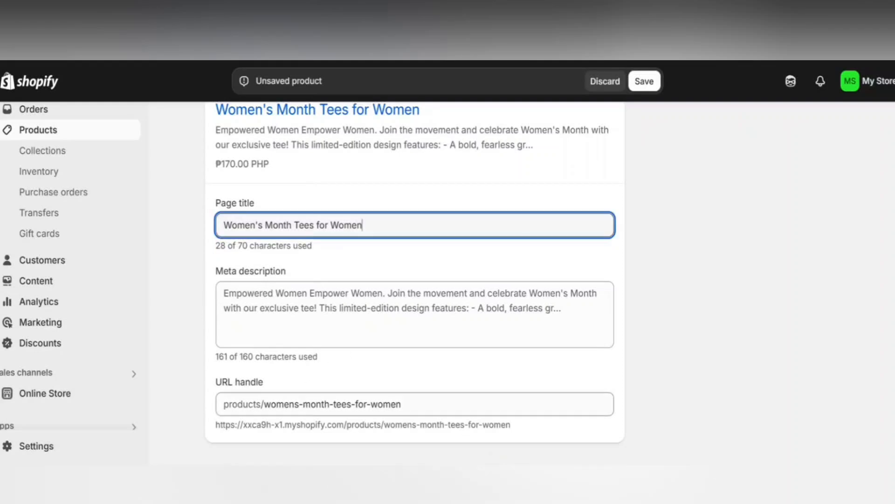
triple_click(303, 314)
type("Order now and celebrate Women's Month in style!")
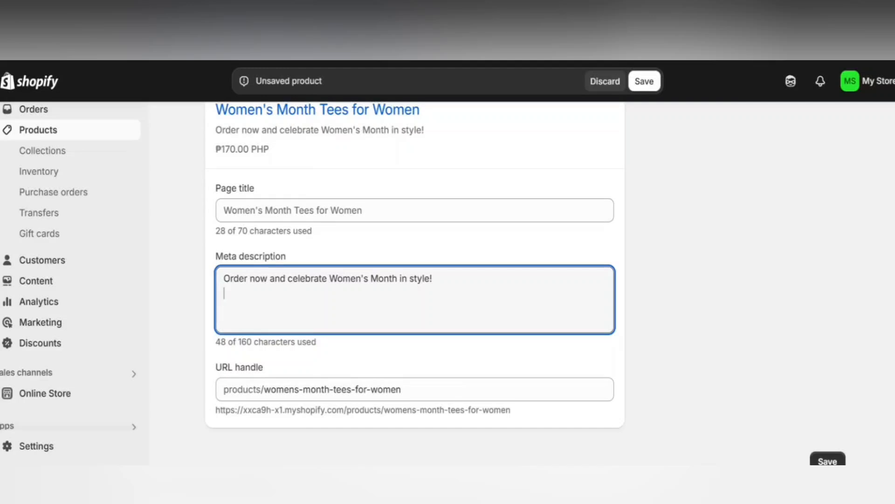
left_click(679, 326)
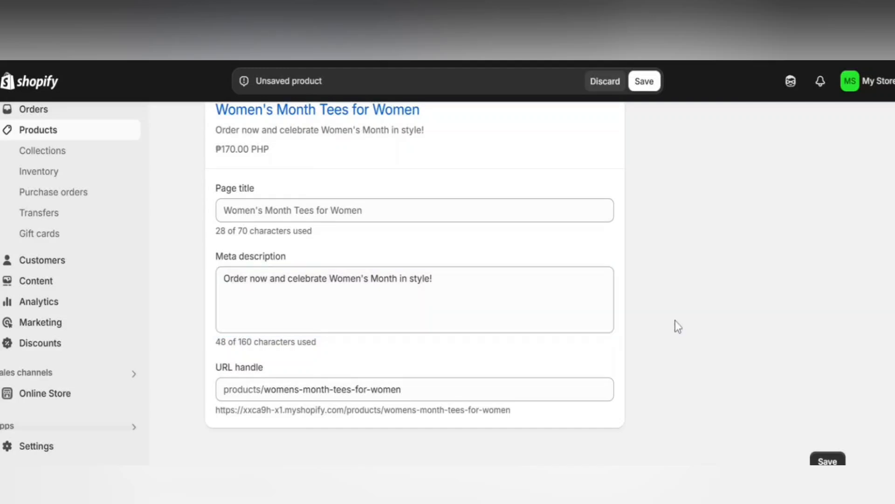
Review the sales channels selected for publishing the product, leaving the selection as it is.
scroll(687, 330, "up", 15)
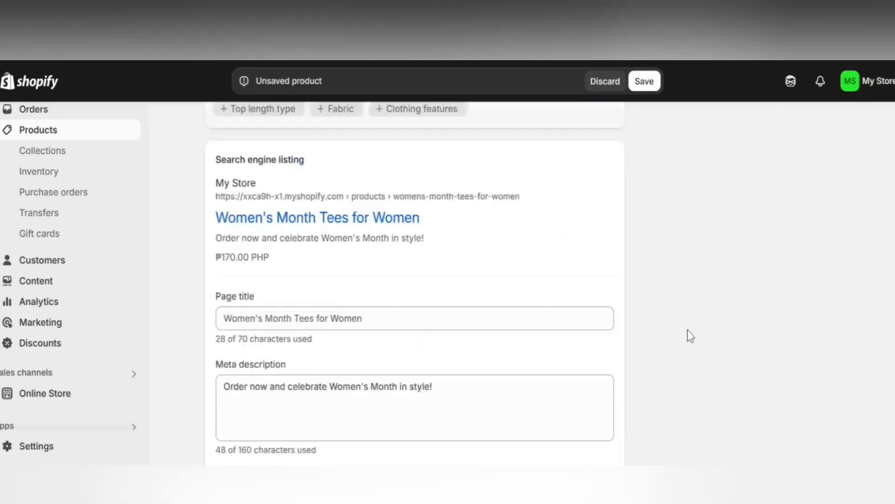
scroll(688, 330, "up", 10)
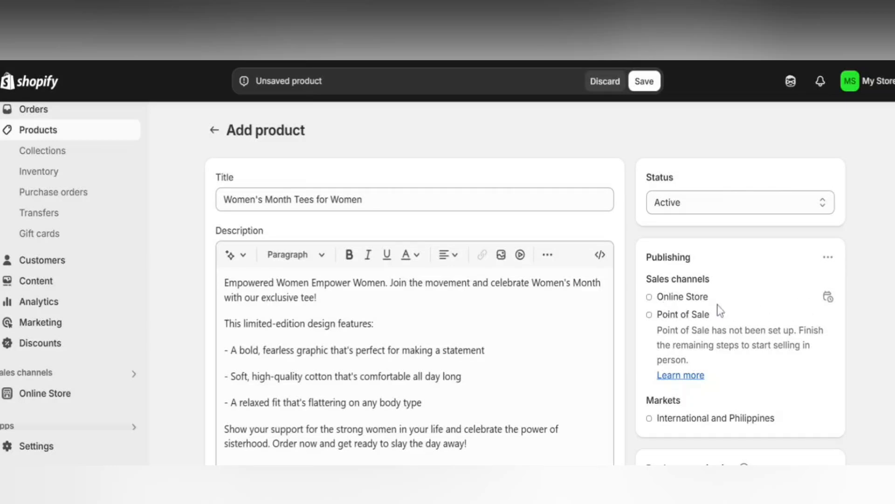
left_click(827, 264)
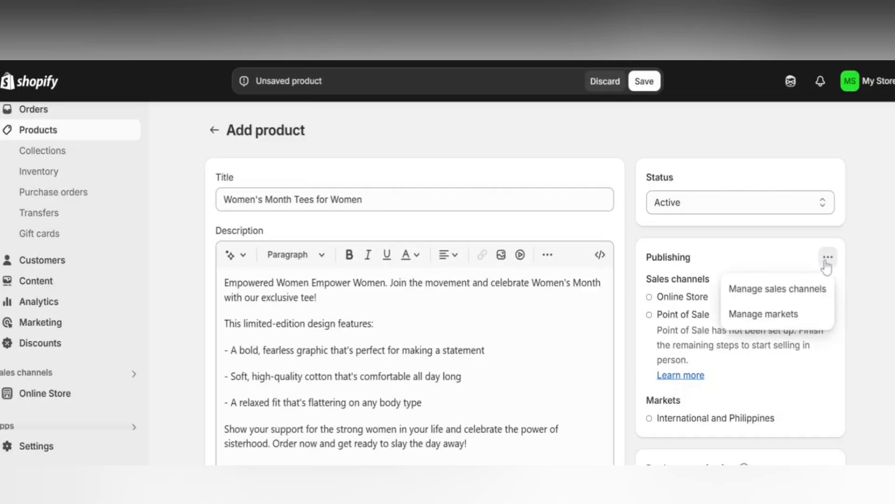
left_click(767, 293)
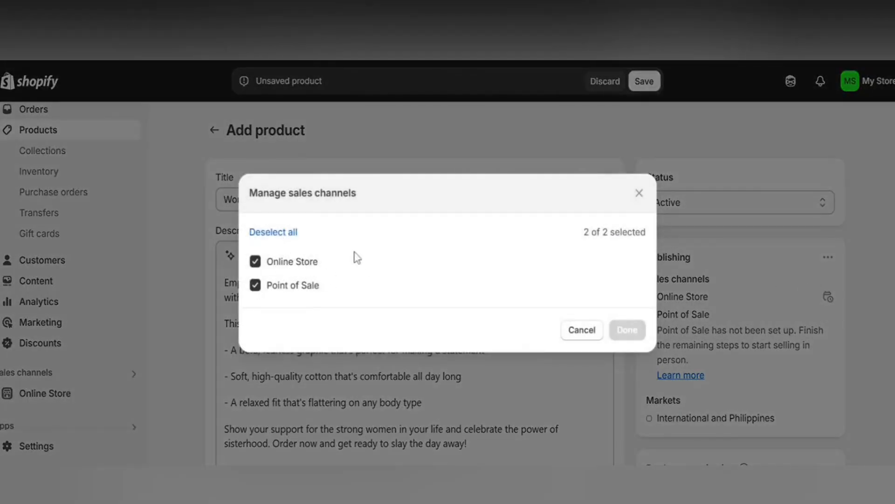
left_click(639, 193)
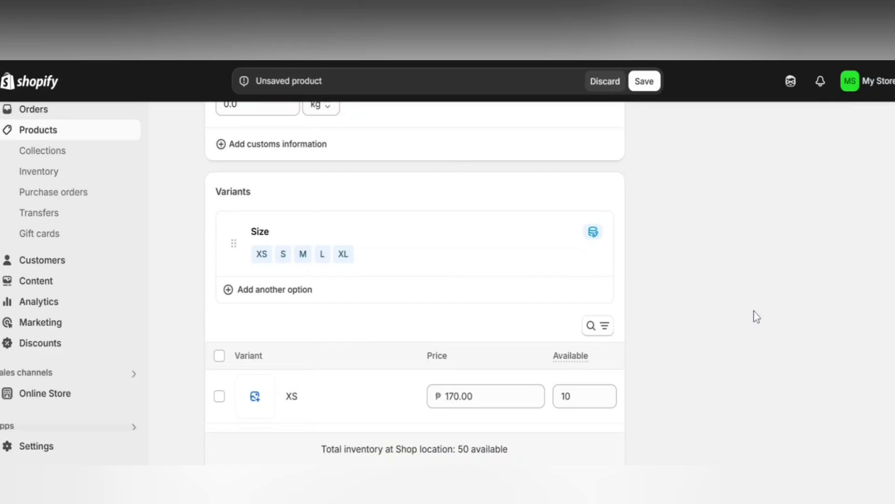
Save the new Women's Month T-shirt product.
left_click(646, 83)
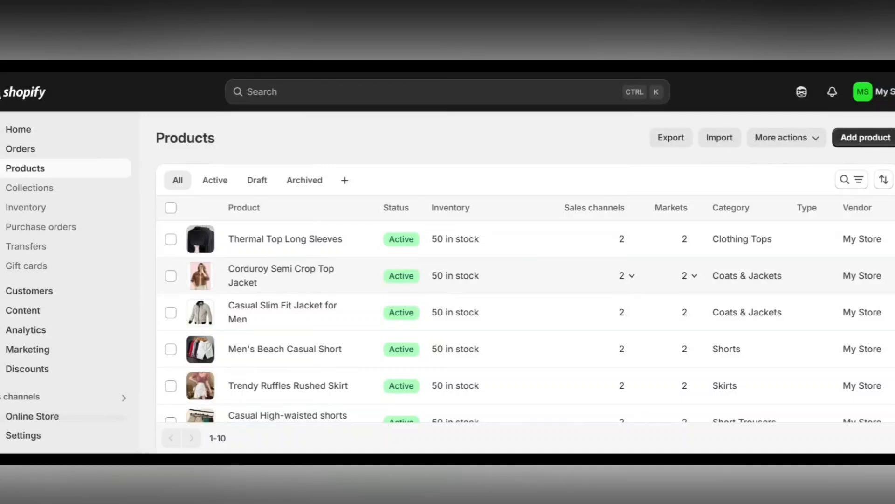
Start a new product collection titled "Men Collection".
left_click(51, 192)
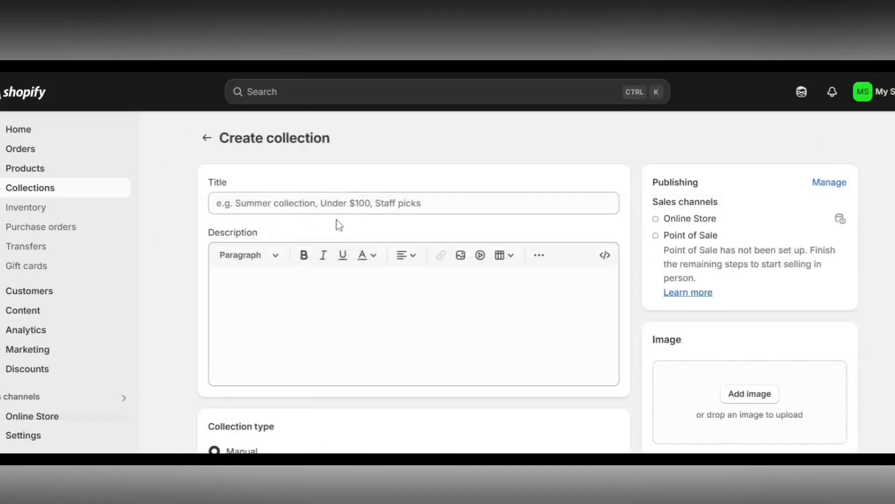
left_click(338, 205)
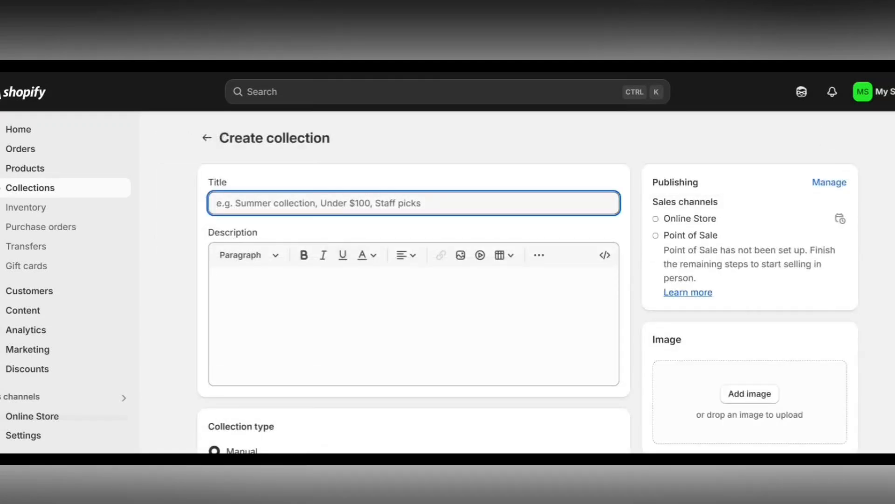
type("Men Collection")
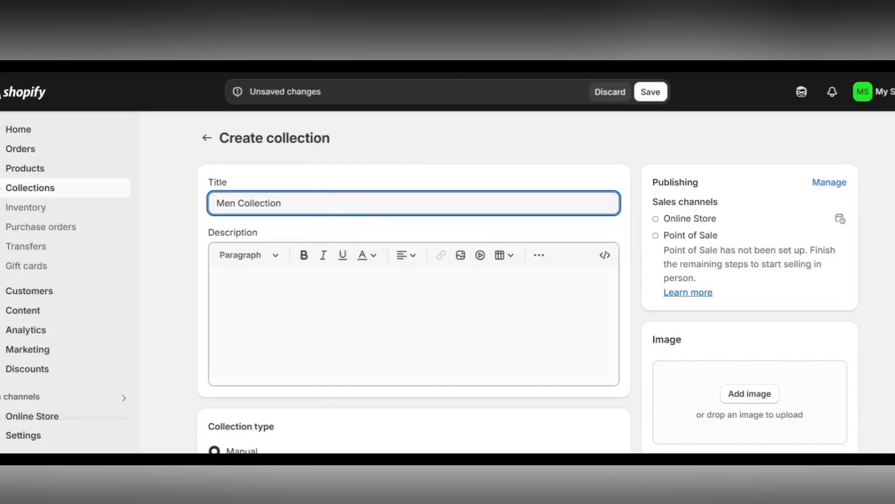
left_click(337, 281)
Add Casual Slim Fit Jacket for Men, Men's Beach Casual Short, RRJ Men's Pants and Round Neck Waffle Knitted Shirt For Men to the collection.
scroll(326, 288, "down", 6)
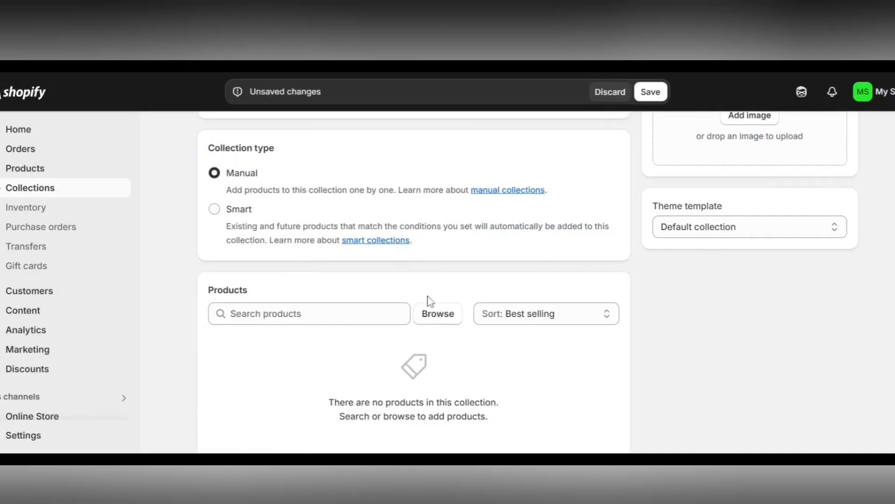
scroll(261, 320, "down", 2)
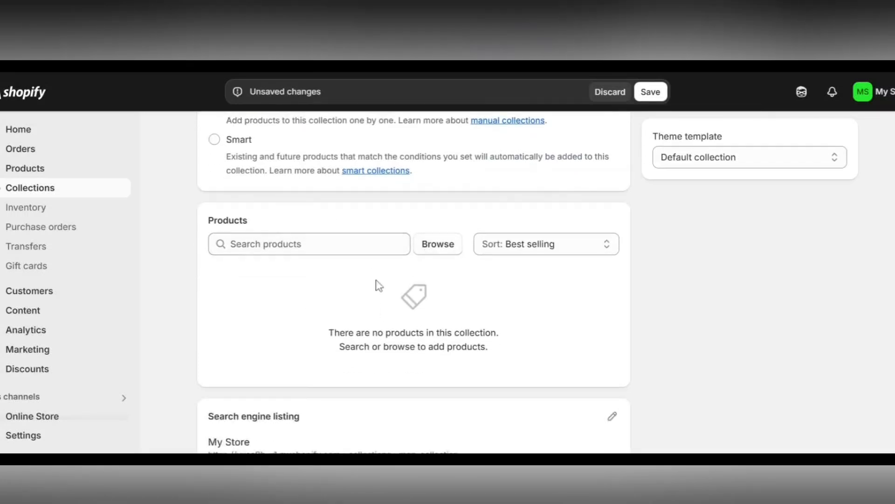
left_click(432, 249)
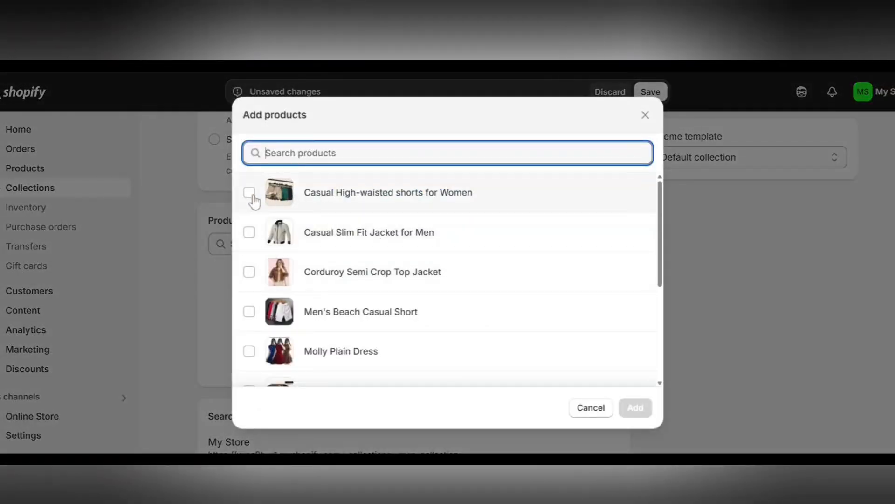
scroll(376, 283, "down", 3)
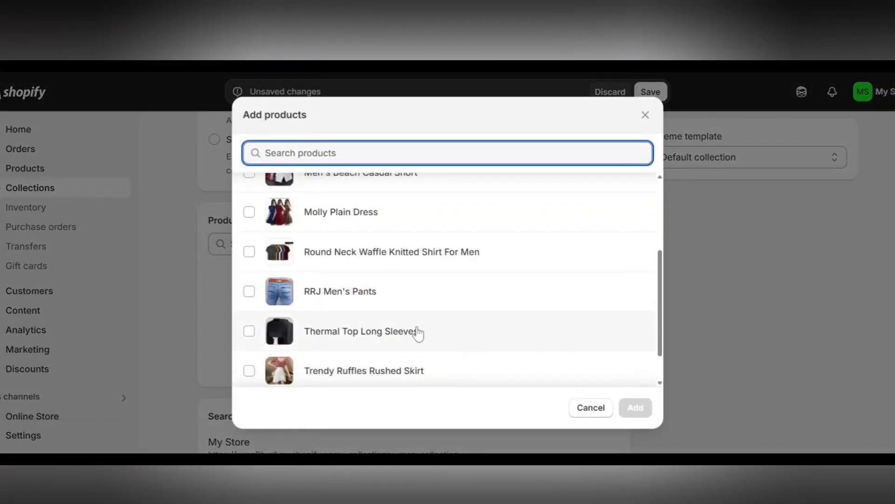
scroll(409, 322, "up", 3)
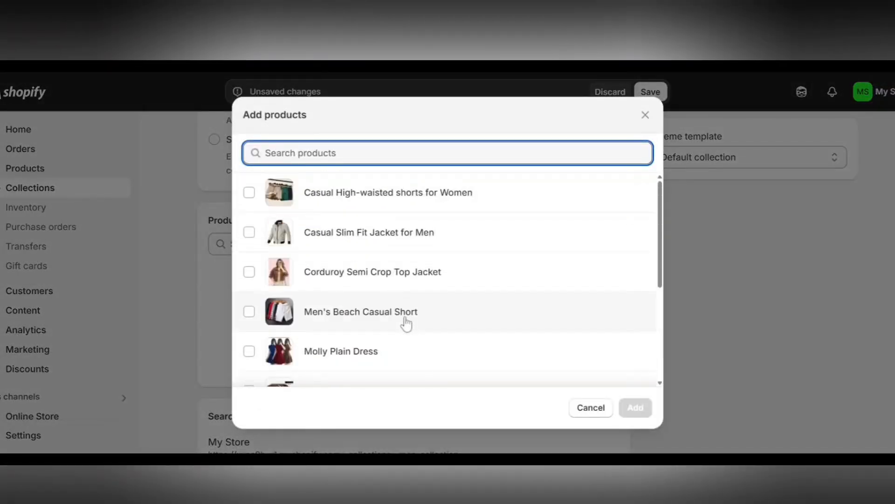
left_click(249, 231)
left_click(249, 311)
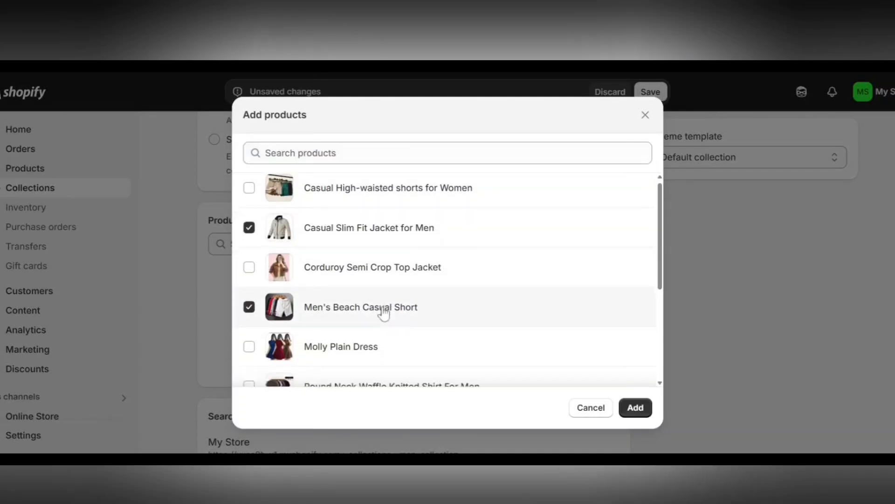
scroll(382, 313, "down", 2)
left_click(249, 360)
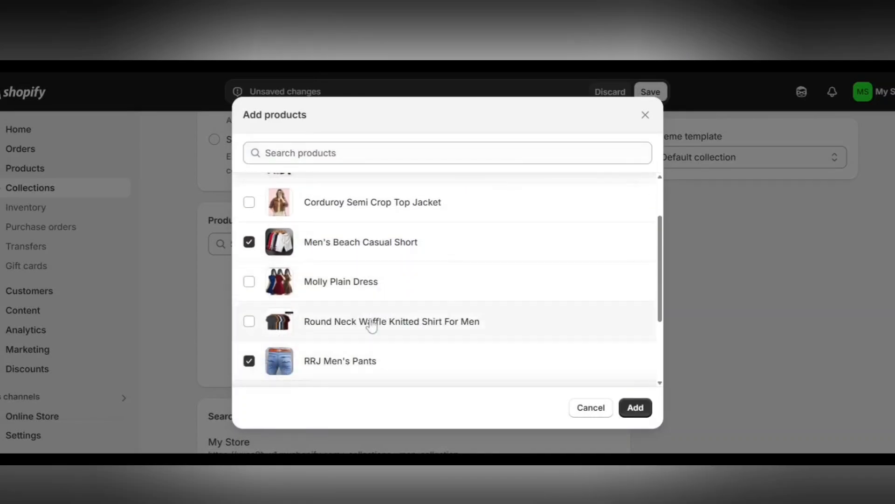
scroll(364, 324, "down", 3)
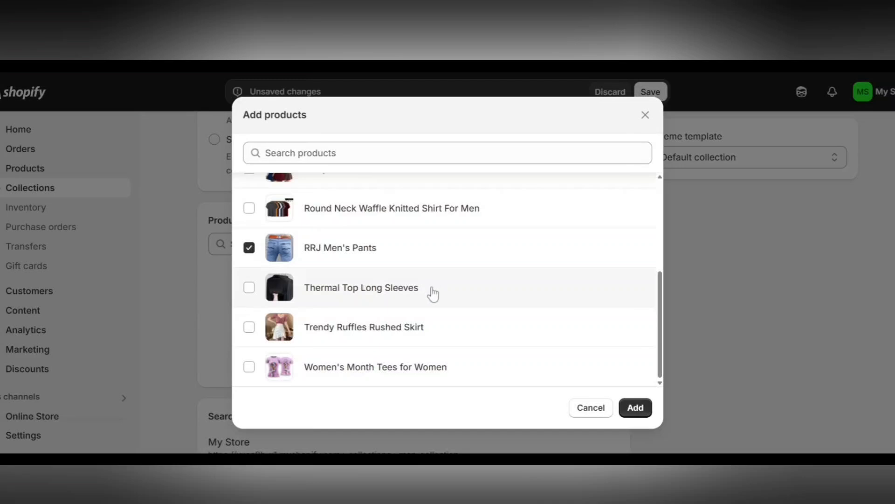
scroll(433, 316, "up", 2)
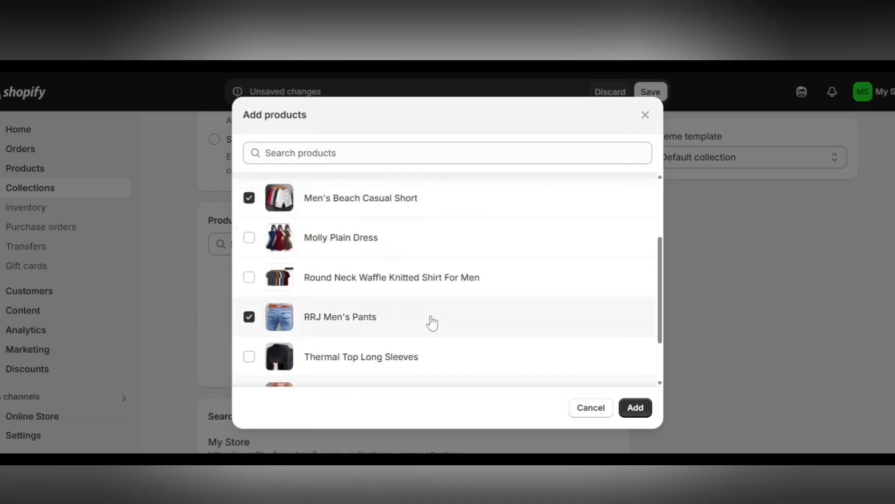
left_click(249, 277)
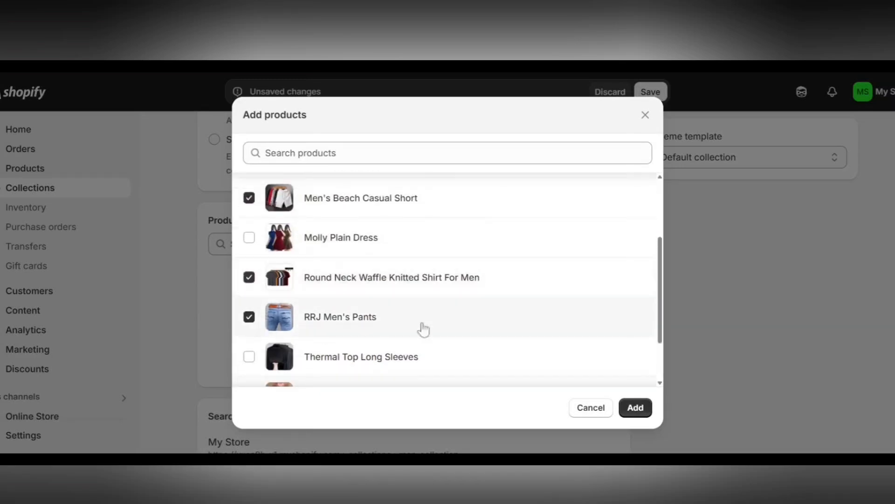
left_click(638, 413)
Use the existing green men's jacket collage photo as the collection image and save the Men Collection.
scroll(603, 284, "up", 3)
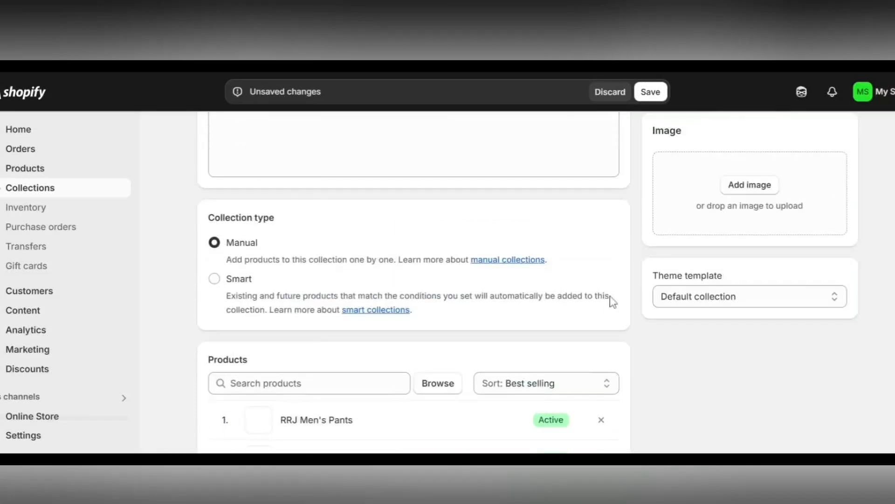
left_click(749, 185)
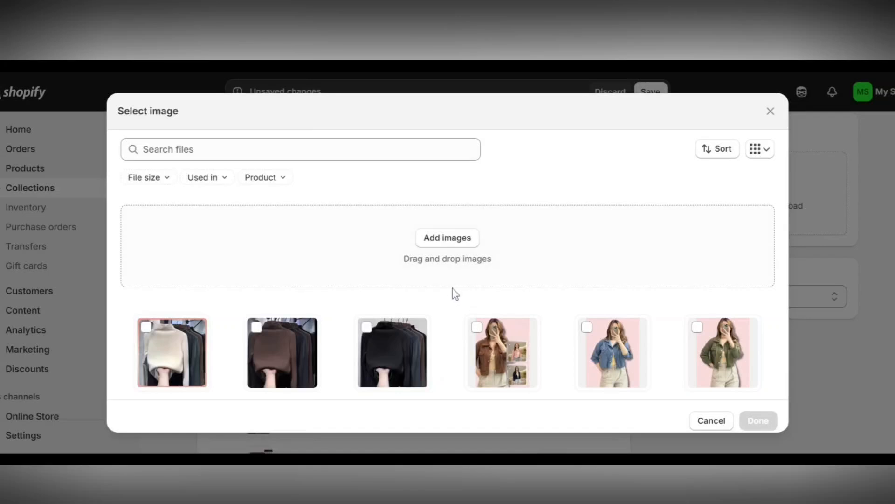
scroll(452, 294, "down", 3)
scroll(452, 294, "down", 2)
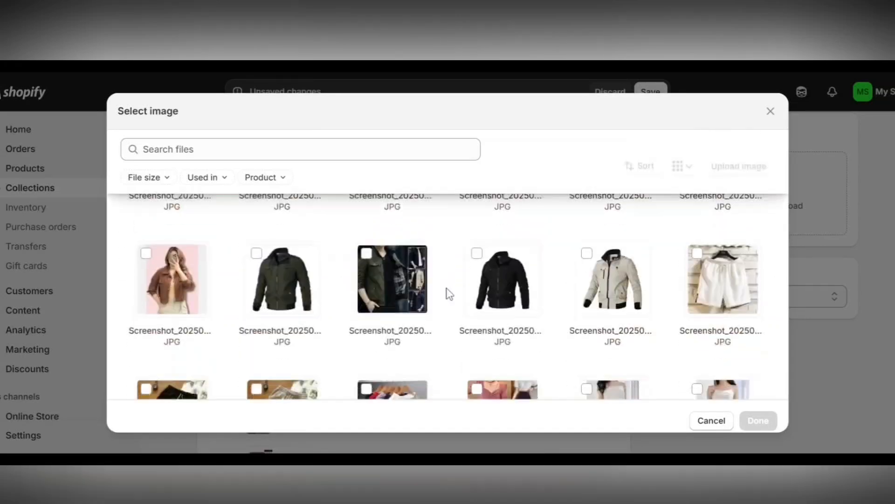
left_click(371, 256)
left_click(758, 421)
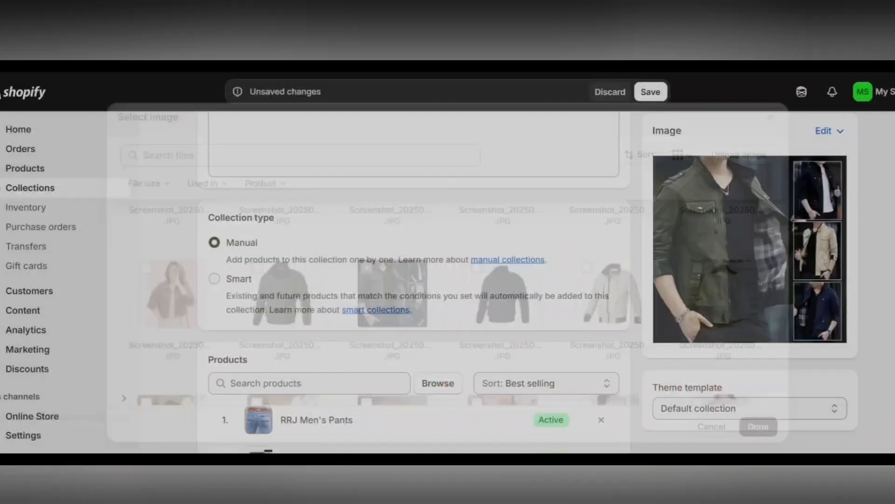
scroll(510, 326, "down", 3)
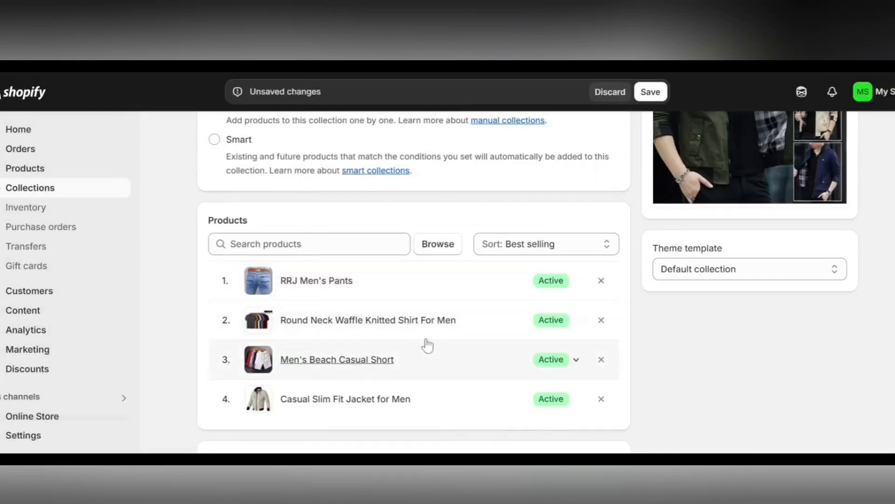
left_click(651, 92)
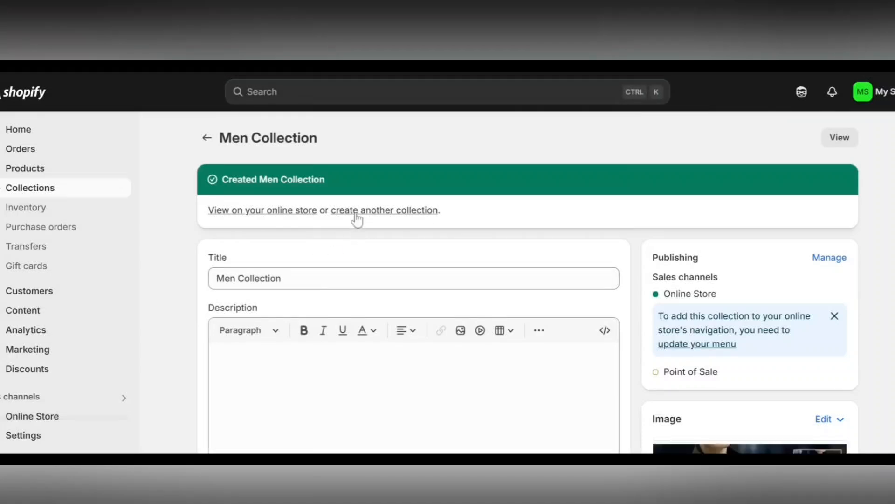
Start another collection titled "Women Collection".
left_click(356, 213)
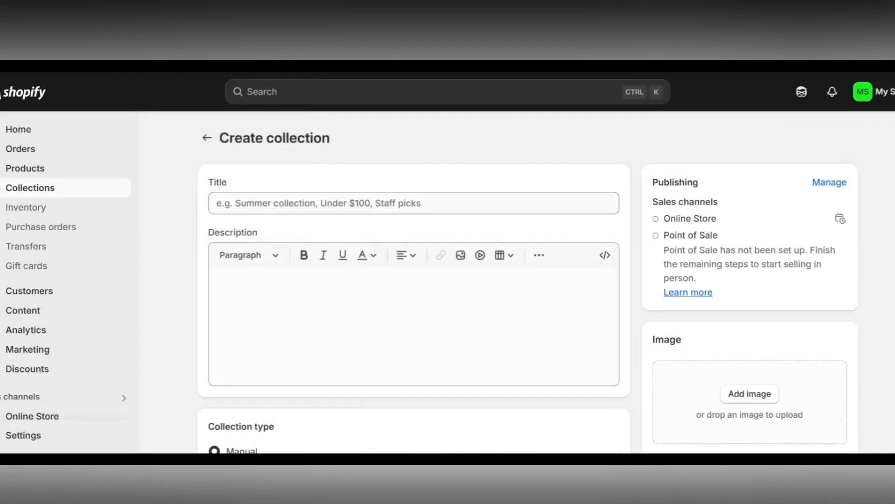
type("Women Co")
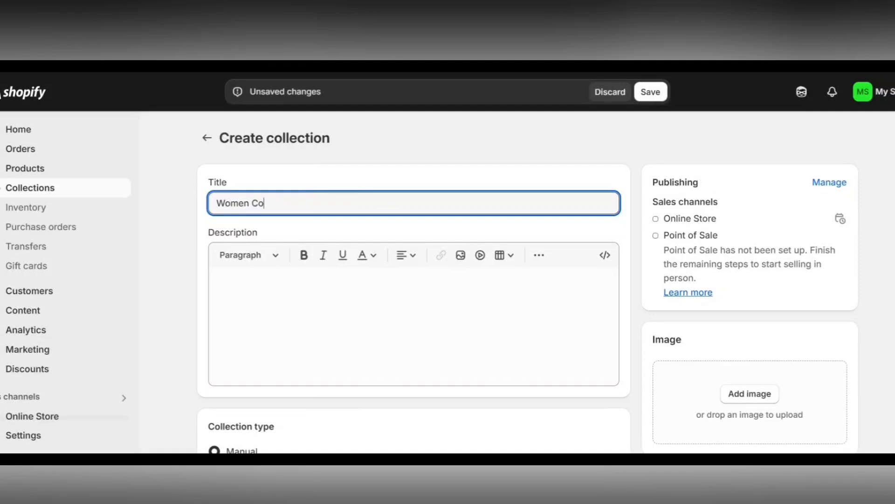
type("llection")
key("Tab")
key("Tab")
Select Casual High-waisted shorts for Women, Corduroy Semi Crop Top Jacket and Molly Plain Dress as products for the collection.
scroll(386, 331, "down", 4)
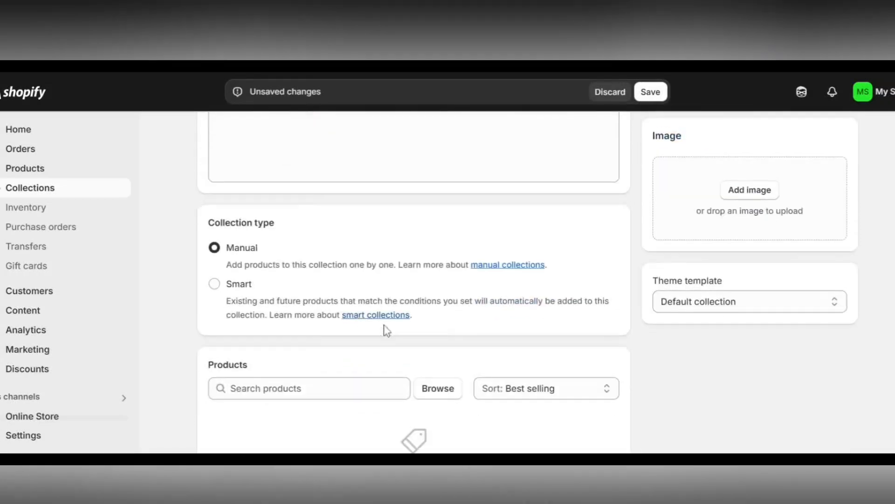
scroll(365, 311, "down", 3)
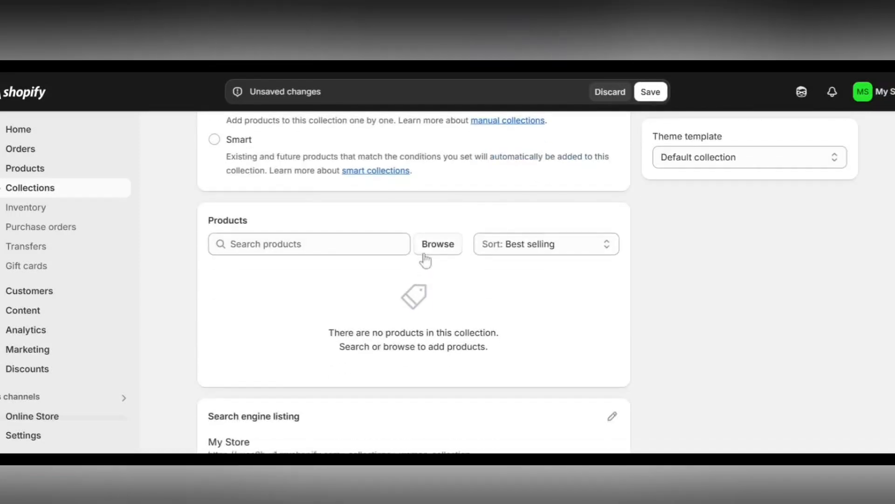
left_click(424, 246)
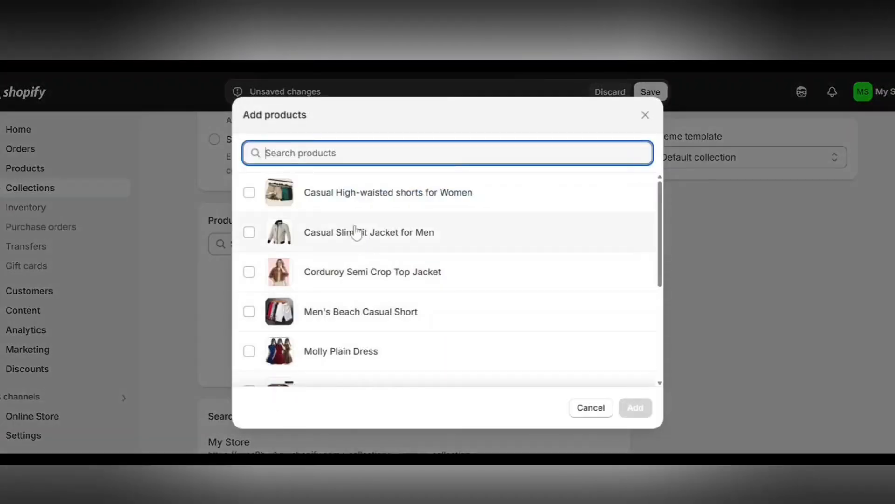
left_click(332, 196)
left_click(335, 274)
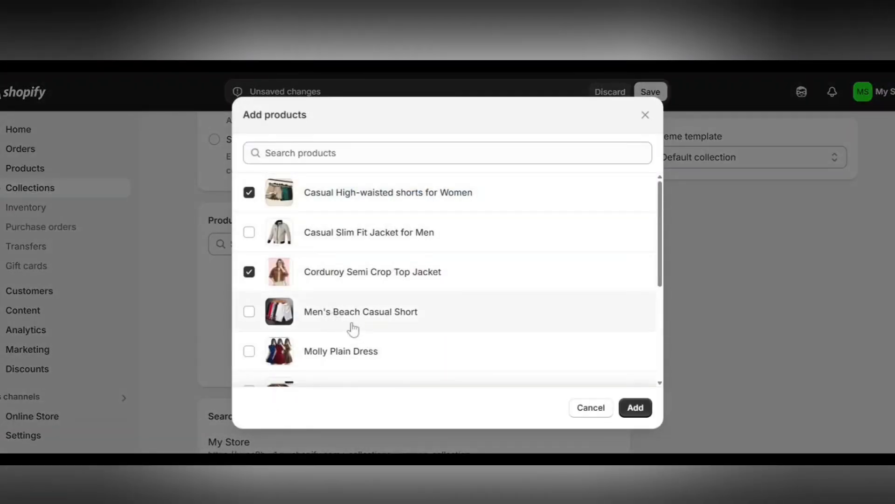
left_click(331, 355)
Also select Thermal Top Long Sleeves, Trendy Ruffles Rushed Skirt and Women's Month Tees for Women, and add all selected products to the collection.
scroll(345, 326, "down", 2)
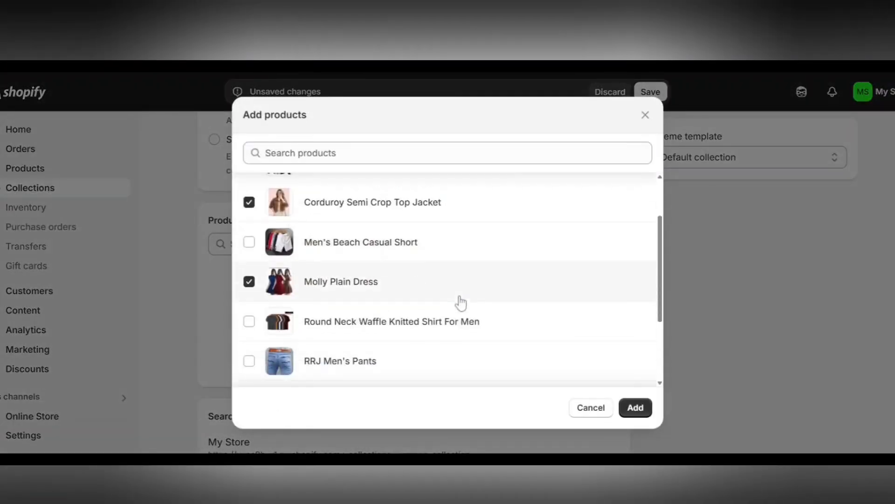
left_click(348, 331)
scroll(406, 315, "down", 3)
left_click(354, 210)
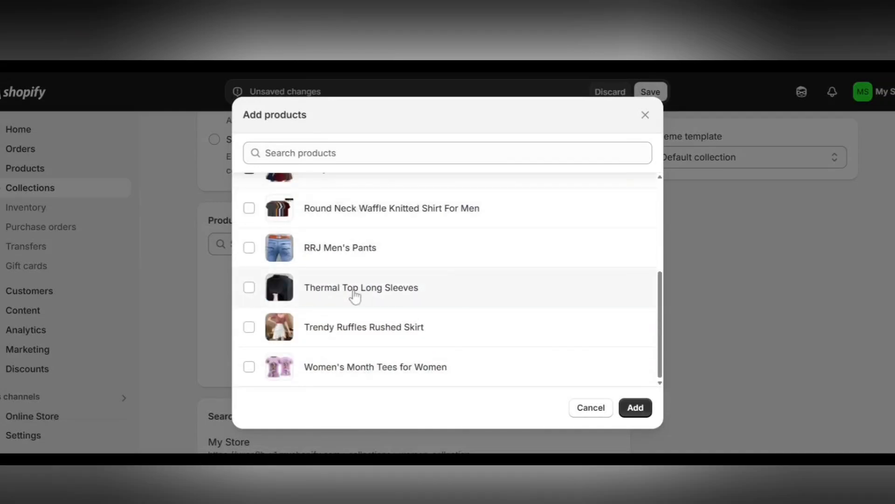
left_click(354, 294)
left_click(359, 338)
scroll(456, 327, "up", 4)
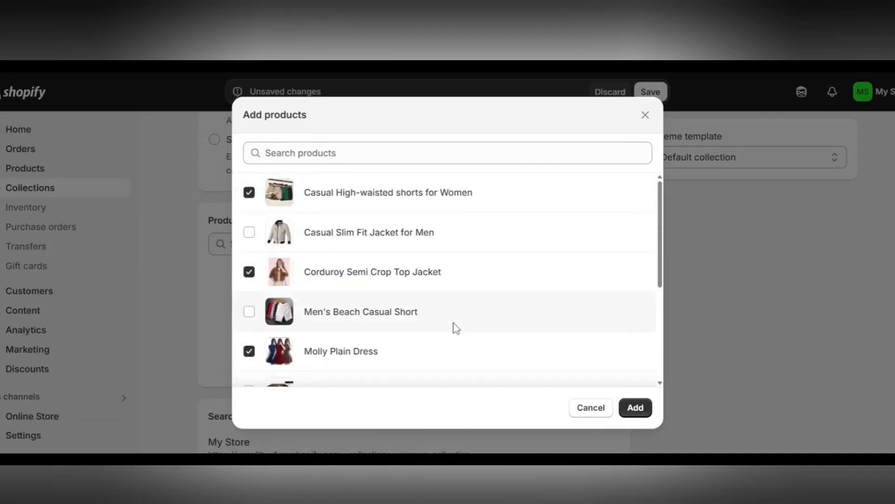
scroll(456, 327, "down", 4)
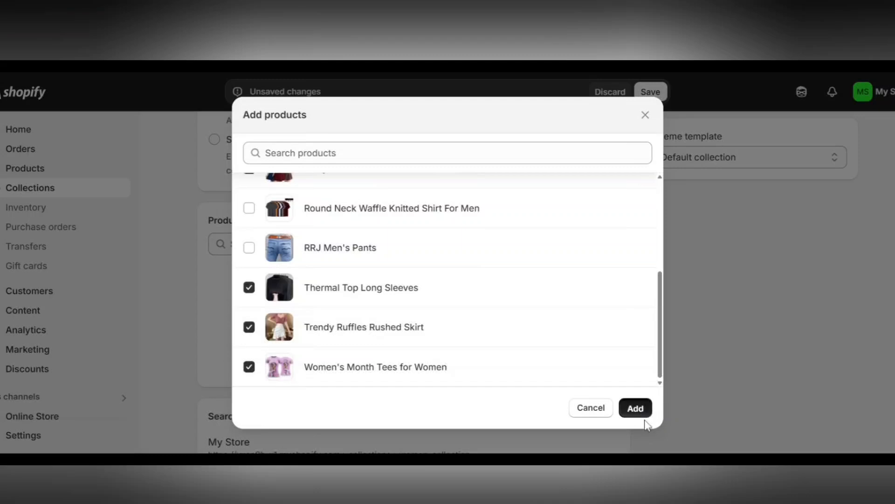
left_click(636, 408)
Use the existing ruffled skirt collage photo with the pink top as the collection image and save the Women Collection.
scroll(700, 330, "up", 4)
left_click(740, 279)
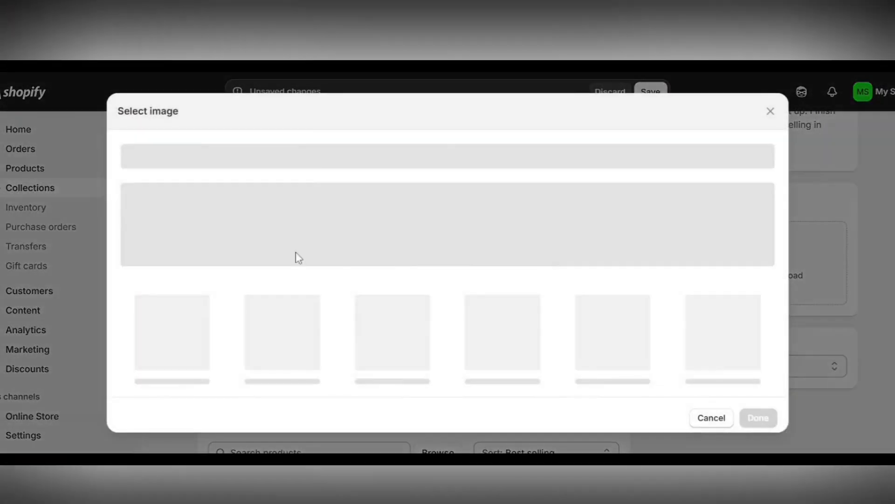
scroll(605, 257, "down", 5)
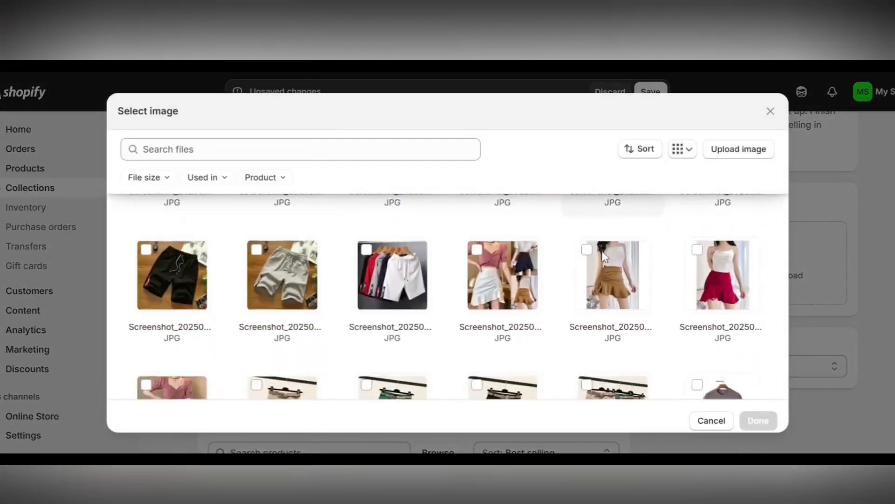
left_click(484, 272)
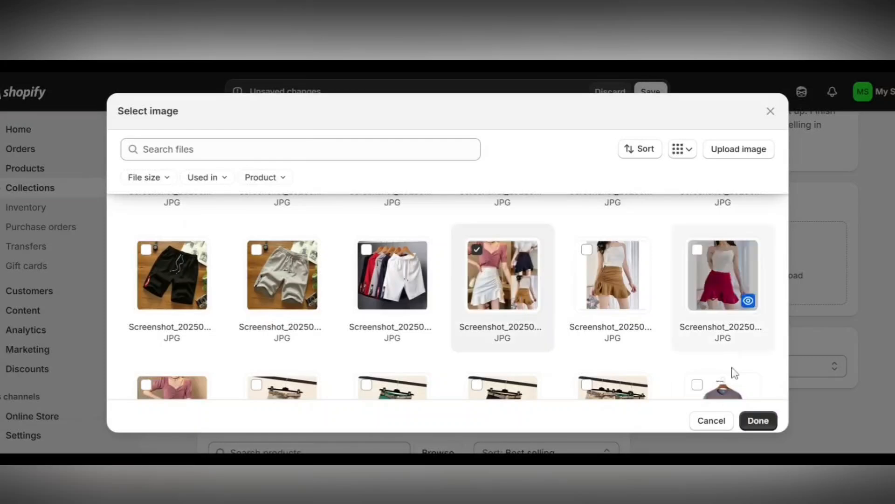
left_click(758, 421)
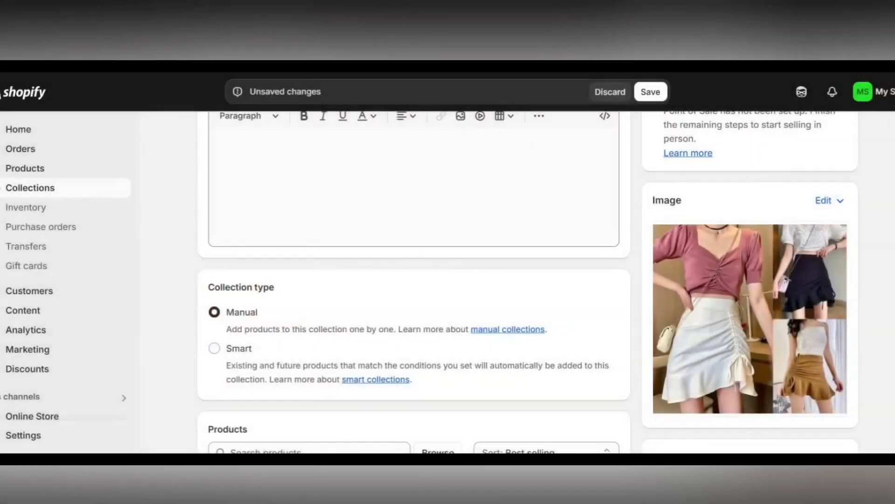
scroll(488, 246, "up", 3)
left_click(651, 92)
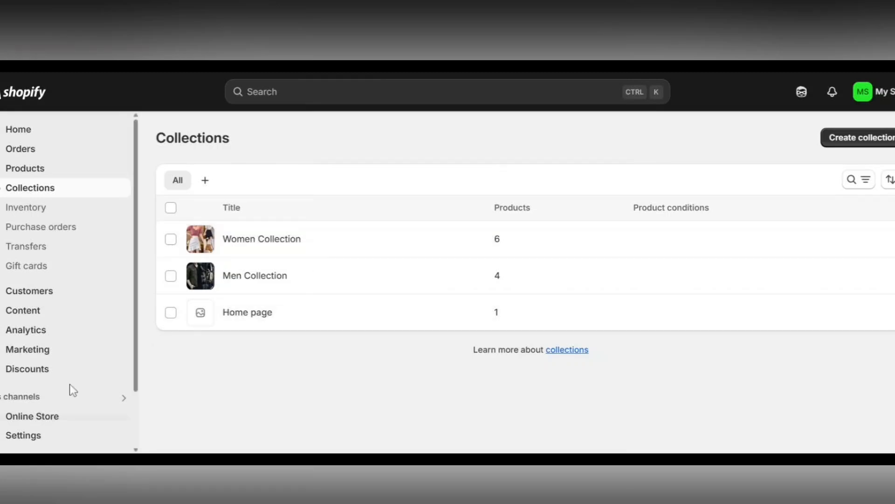
Open the online store's themes and start customizing the current Craft theme.
left_click(56, 420)
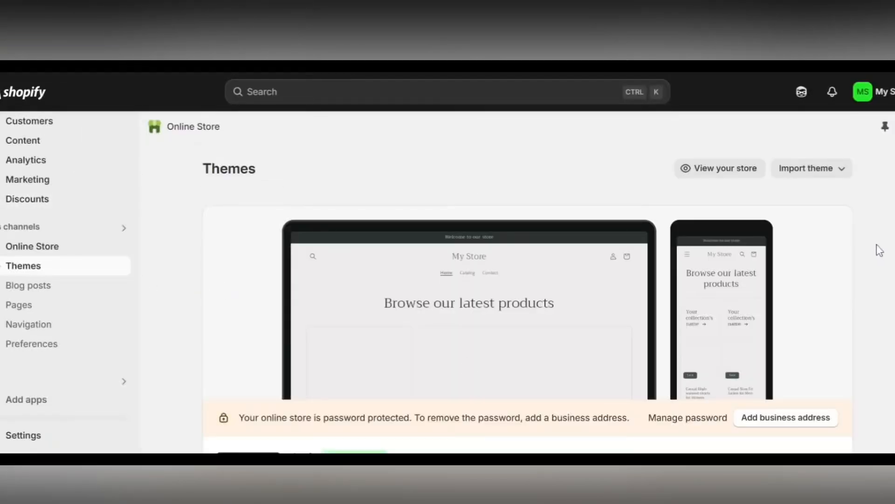
scroll(892, 246, "down", 5)
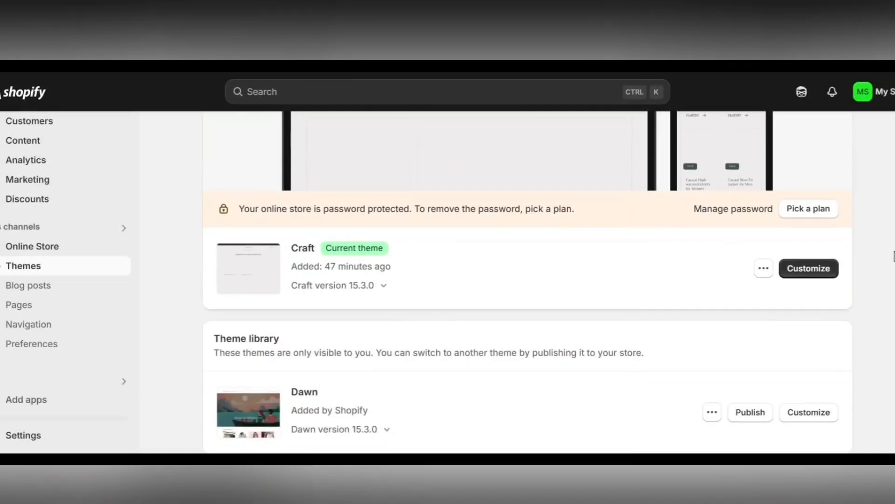
left_click(829, 273)
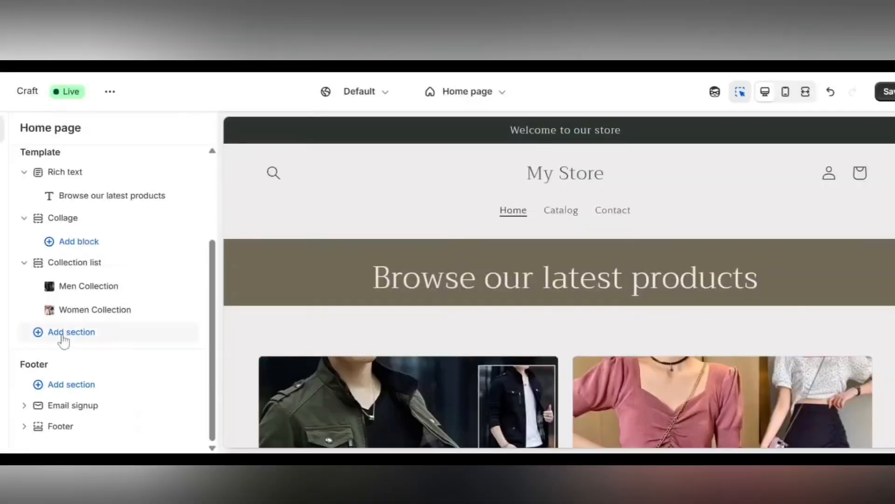
Add a Featured collection section to the home page template below the collection list.
left_click(64, 341)
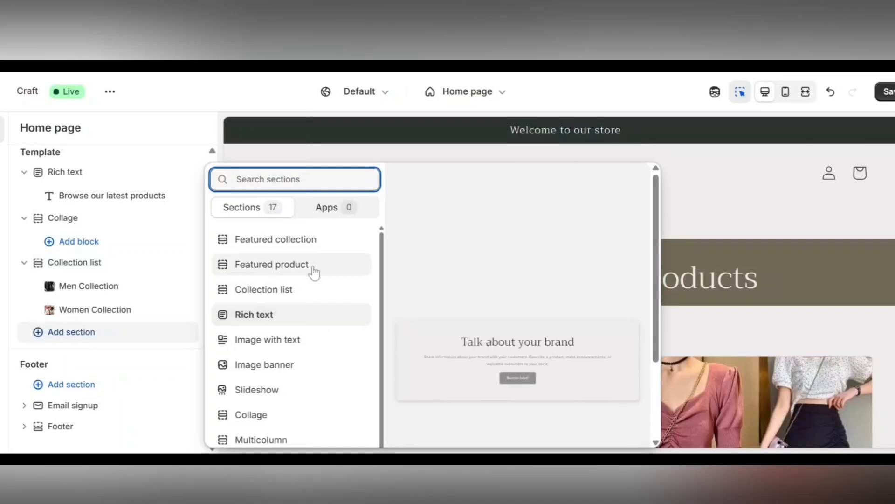
scroll(319, 328, "down", 3)
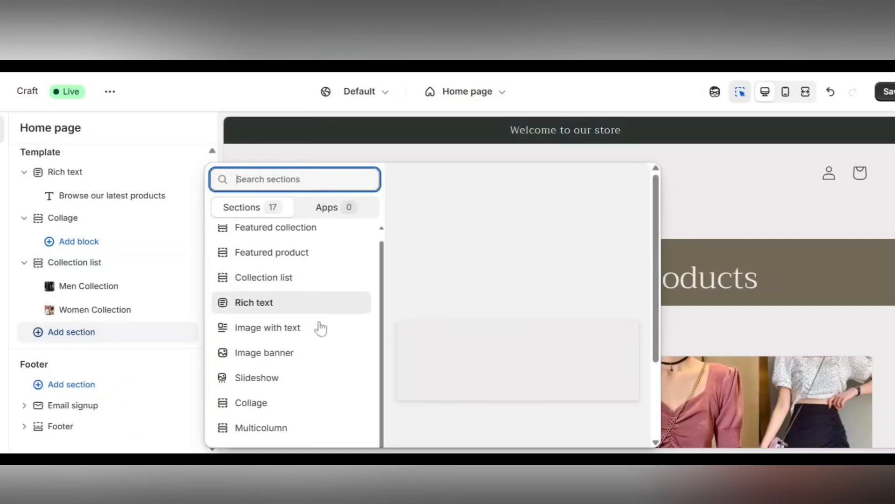
scroll(310, 394, "down", 3)
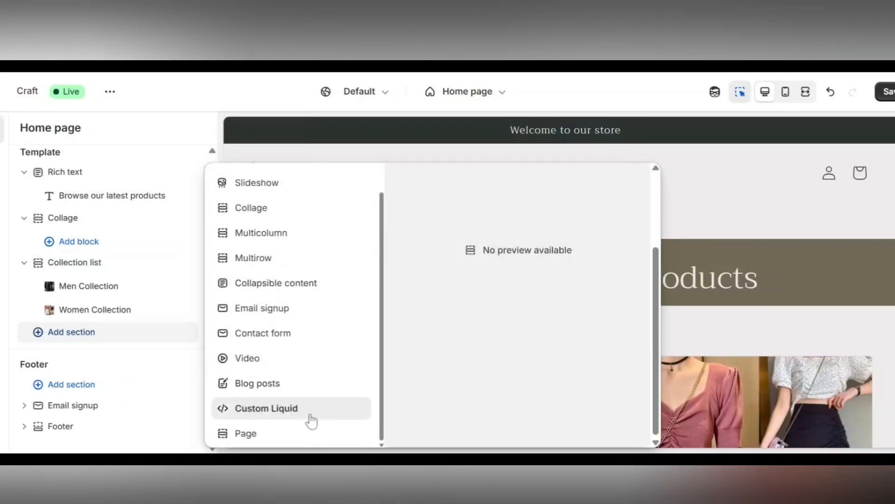
scroll(312, 401, "up", 5)
scroll(313, 379, "up", 1)
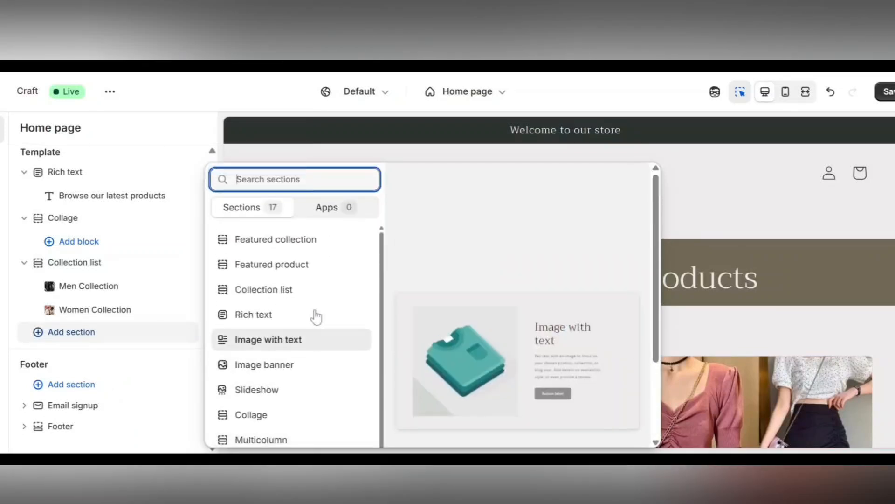
left_click(312, 242)
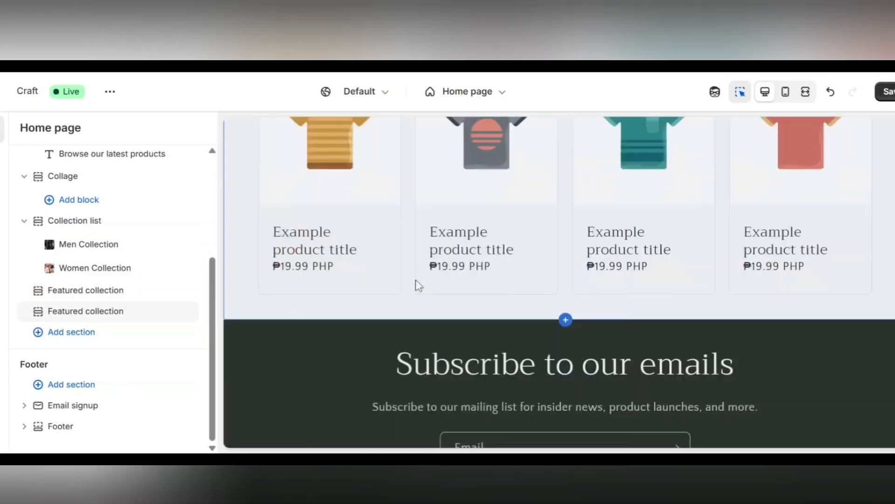
Select the lower Featured collection section and clear its heading text.
left_click(331, 184)
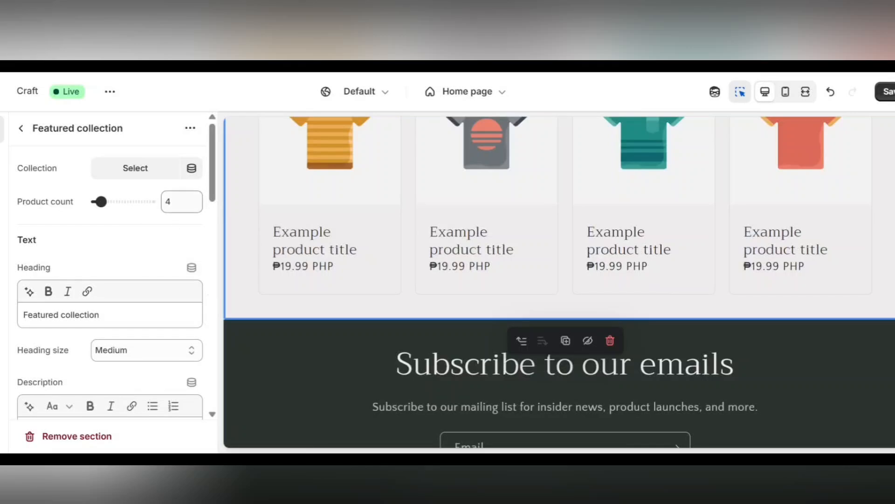
scroll(140, 229, "down", 2)
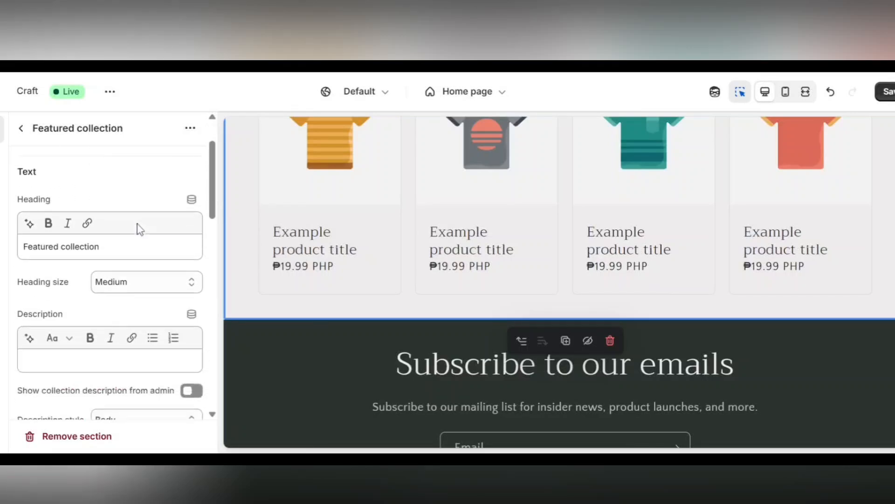
scroll(541, 261, "up", 6)
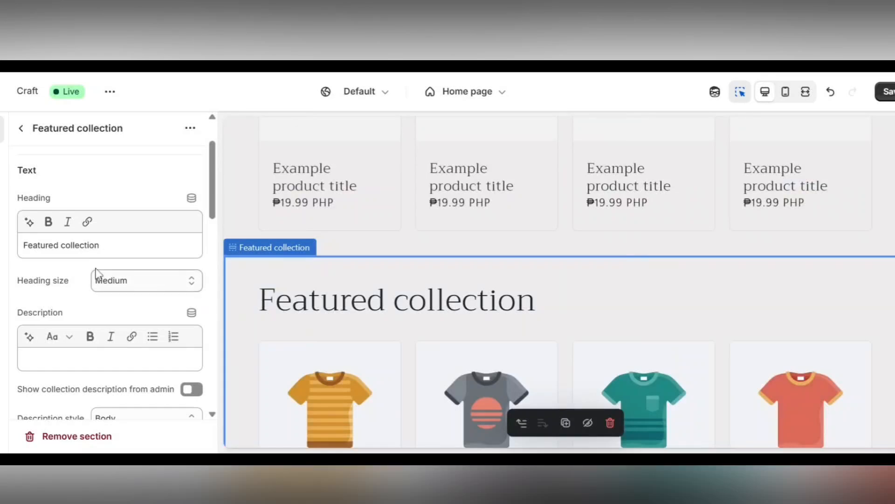
left_click_drag(101, 245, 23, 246)
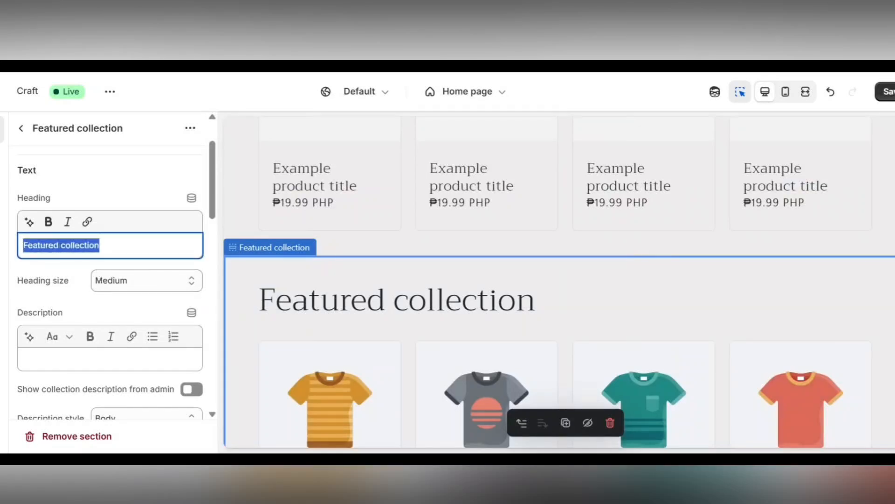
key("BackSpace")
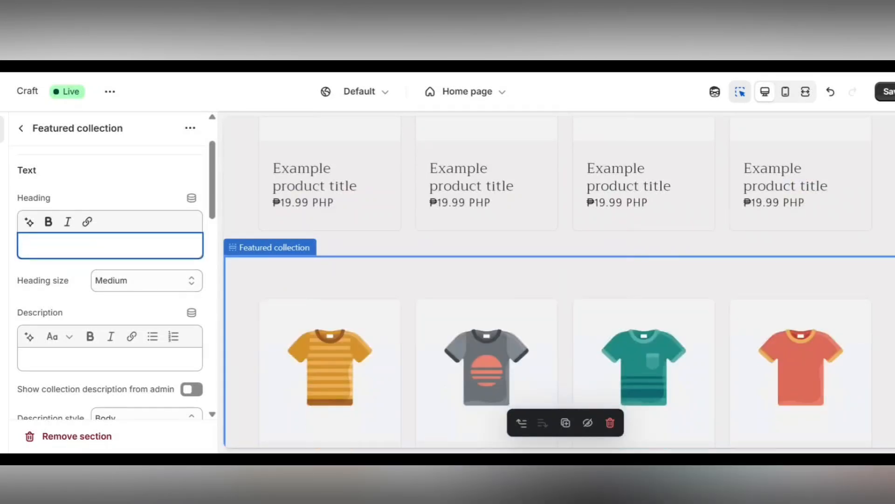
scroll(131, 244, "down", 2)
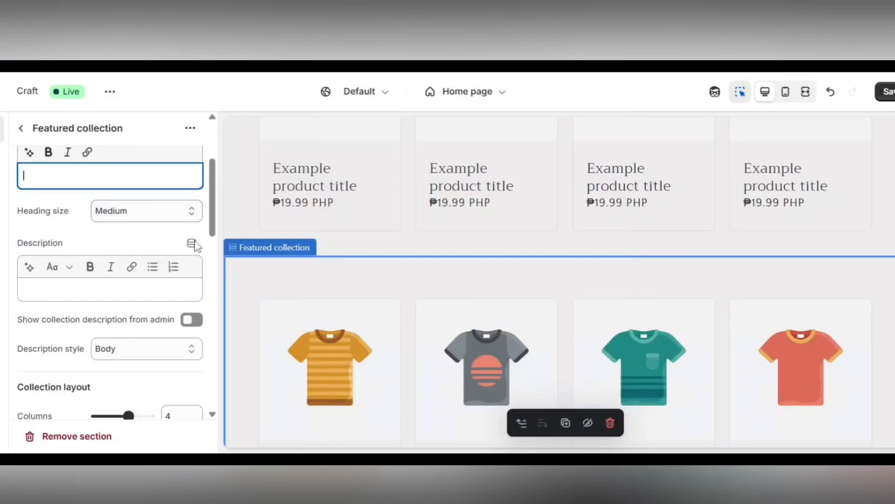
scroll(14, 252, "up", 2)
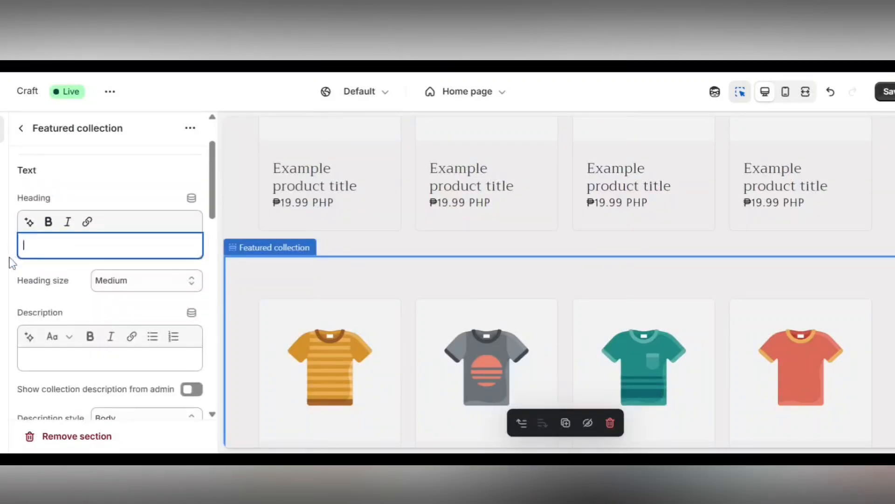
Set the section to 4 columns and 5 products, assign the Women Collection to it and enable the carousel.
scroll(14, 291, "down", 5)
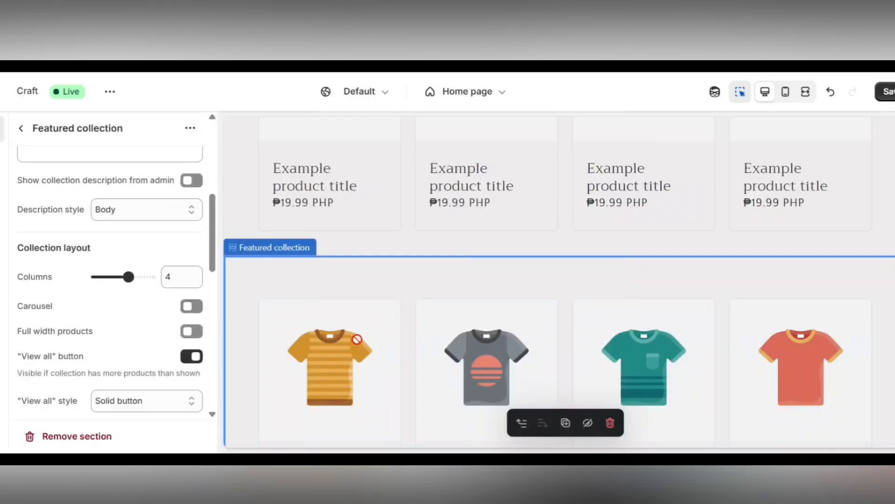
mouse_move(124, 283)
left_mouse_down()
mouse_move(106, 277)
mouse_move(132, 280)
left_mouse_up()
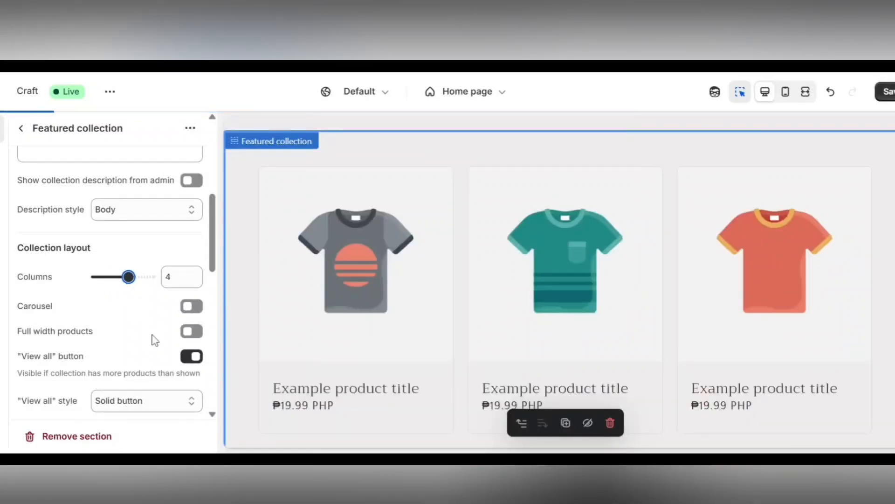
scroll(153, 326, "up", 5)
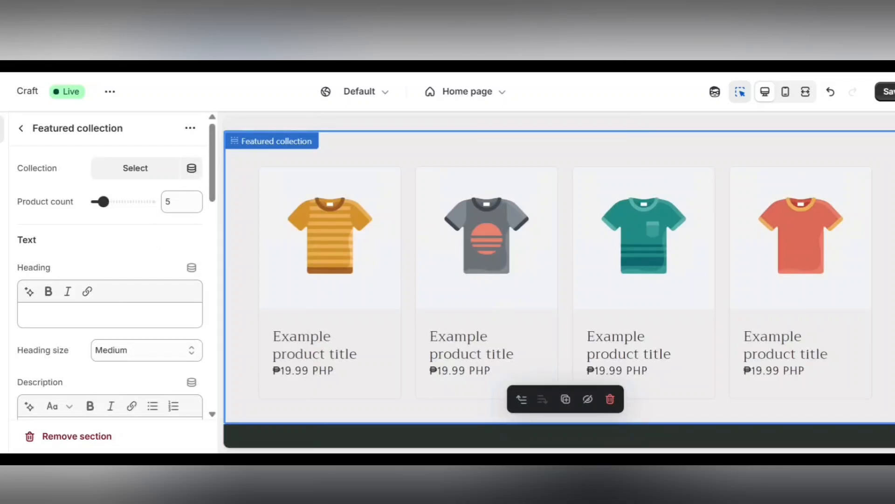
left_click(137, 175)
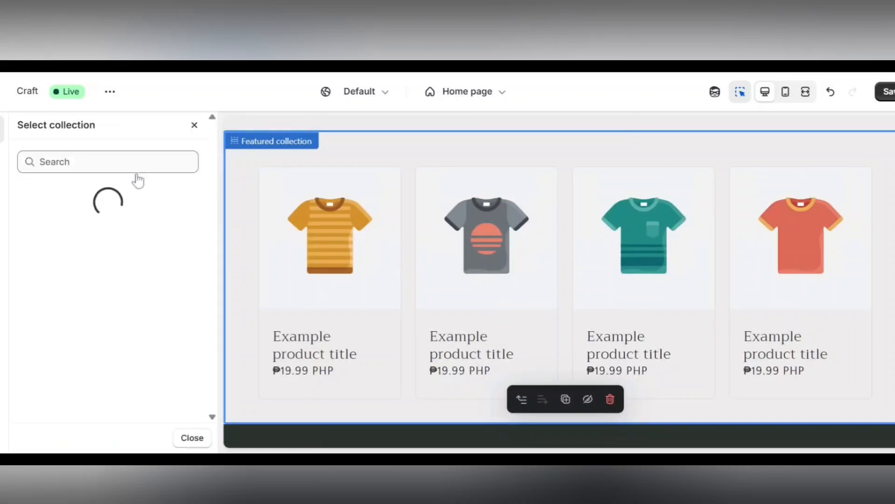
left_click(112, 332)
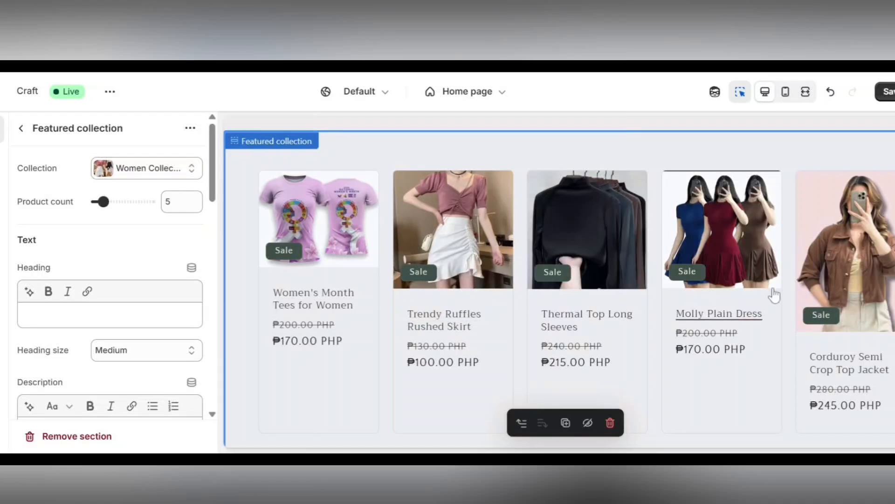
Page back and forth through the Women Collection carousel in the home page preview.
scroll(172, 339, "down", 6)
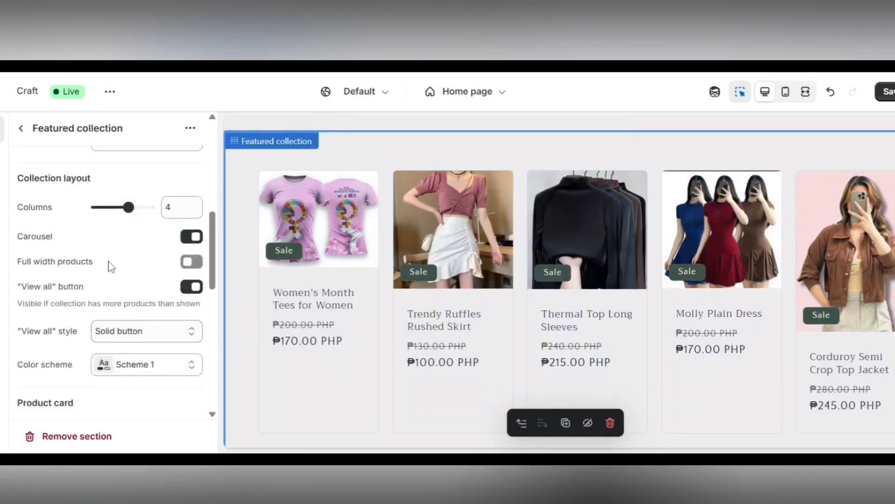
scroll(326, 416, "down", 3)
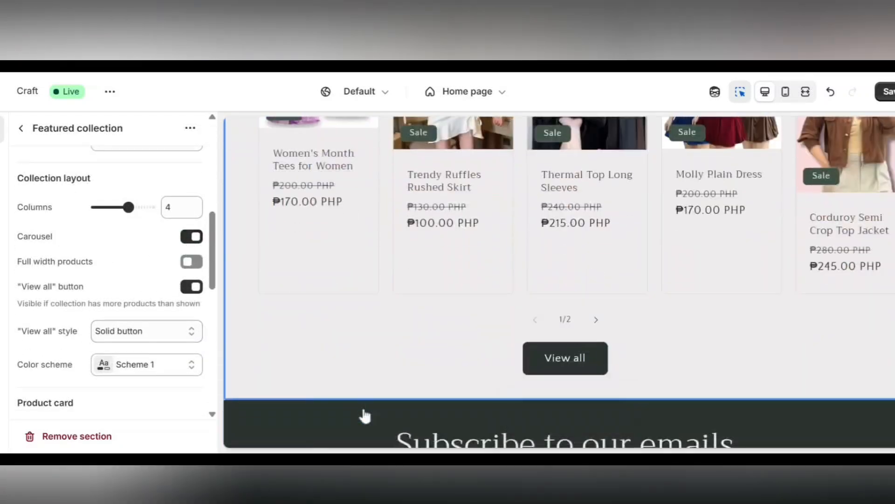
left_click(597, 323)
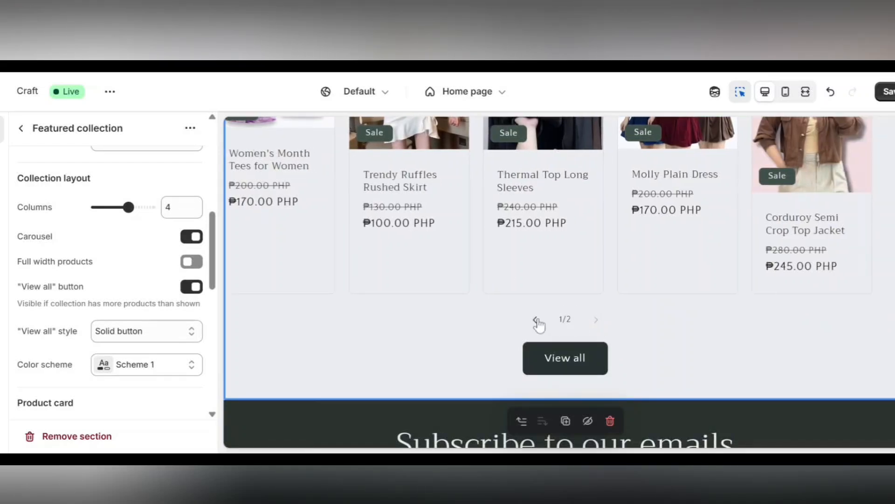
left_click(535, 320)
left_click(596, 321)
left_click(535, 320)
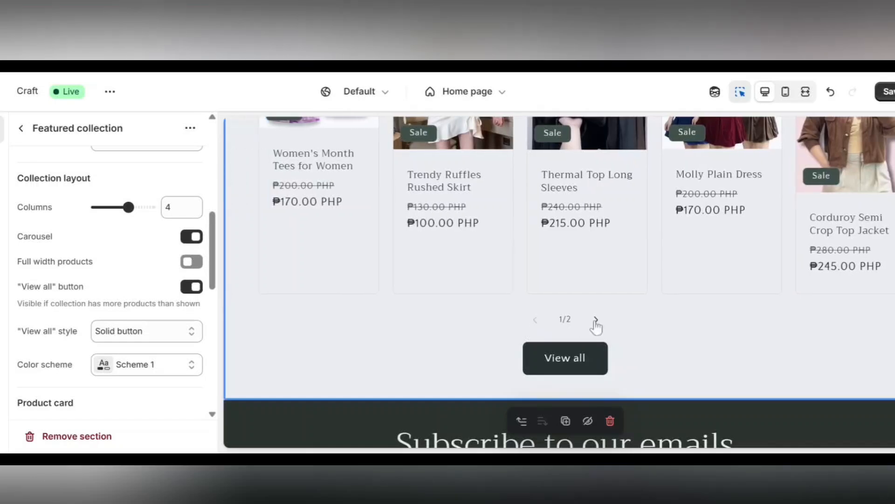
left_click(595, 322)
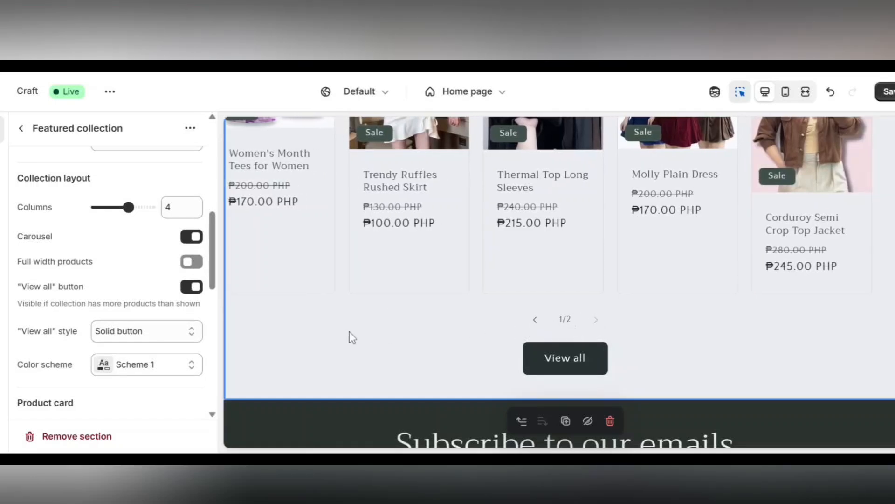
Turn off the "View all" button for the featured collection and save the theme changes.
scroll(128, 388, "down", 2)
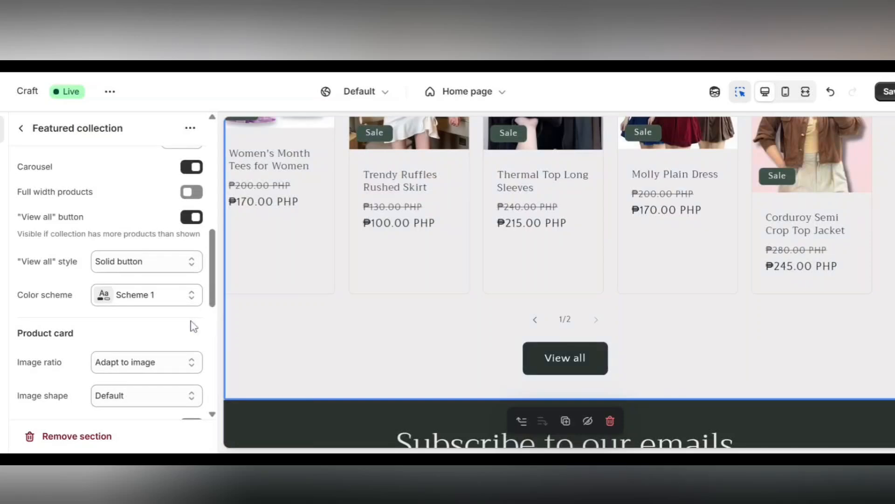
left_click(190, 217)
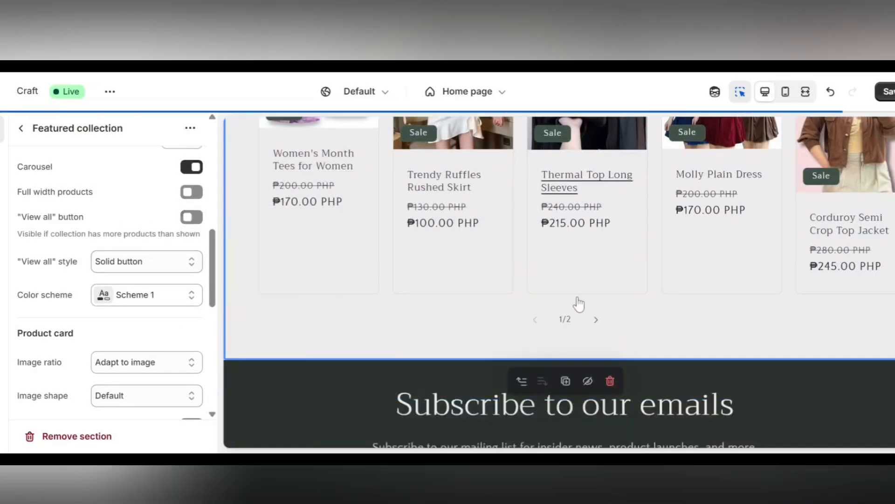
scroll(718, 301, "up", 5)
scroll(722, 303, "down", 5)
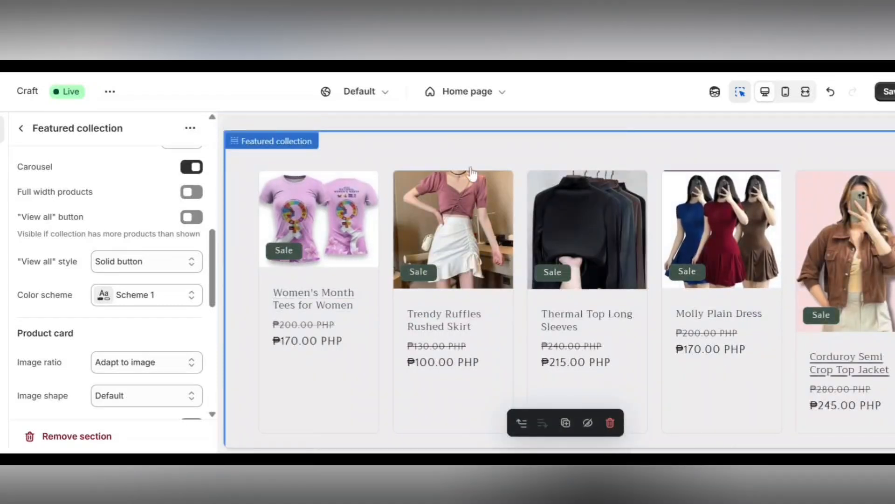
left_click(887, 92)
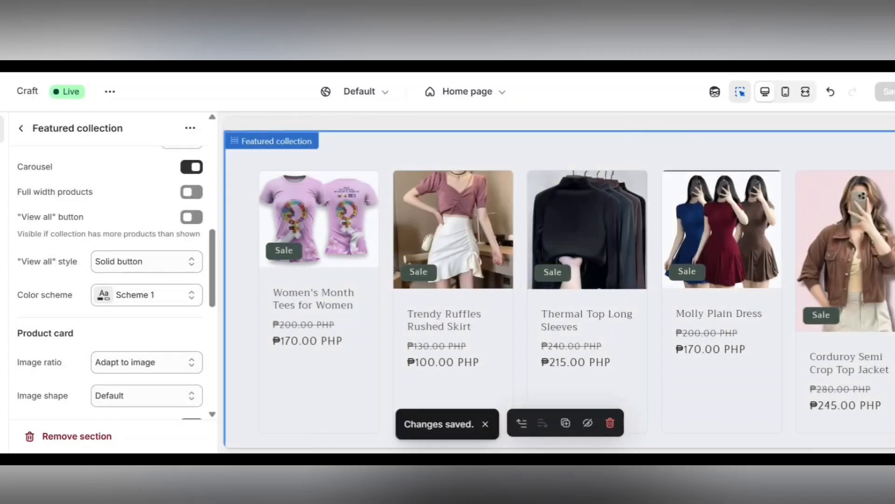
Return to the home page section list and start adding another template section.
left_click(22, 129)
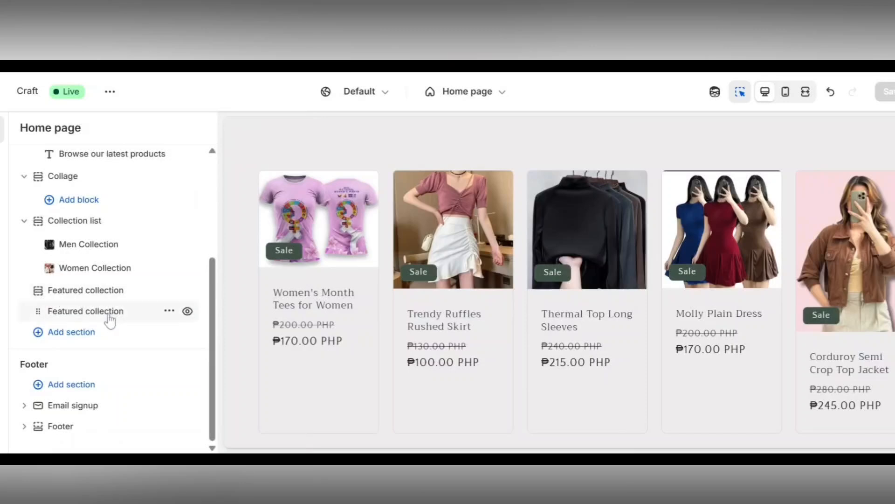
left_click(86, 334)
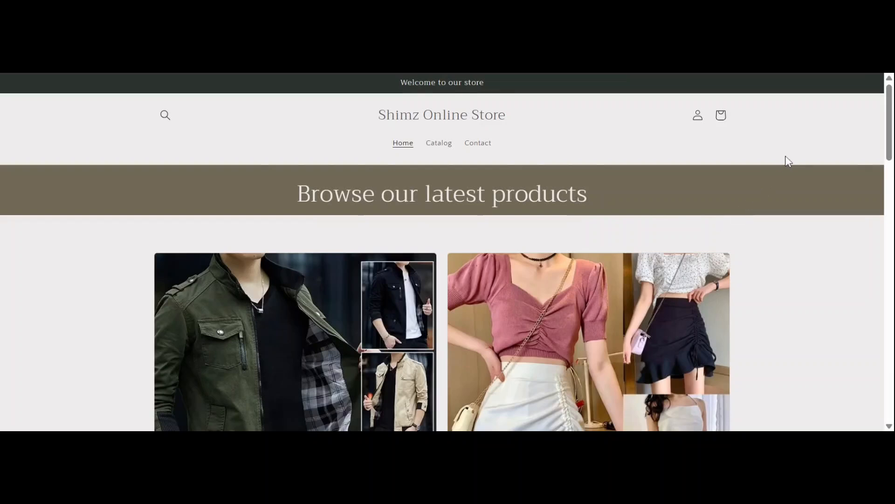
Review the storefront home page, checking the collection list, the women's product carousel and the men's products.
scroll(788, 161, "down", 5)
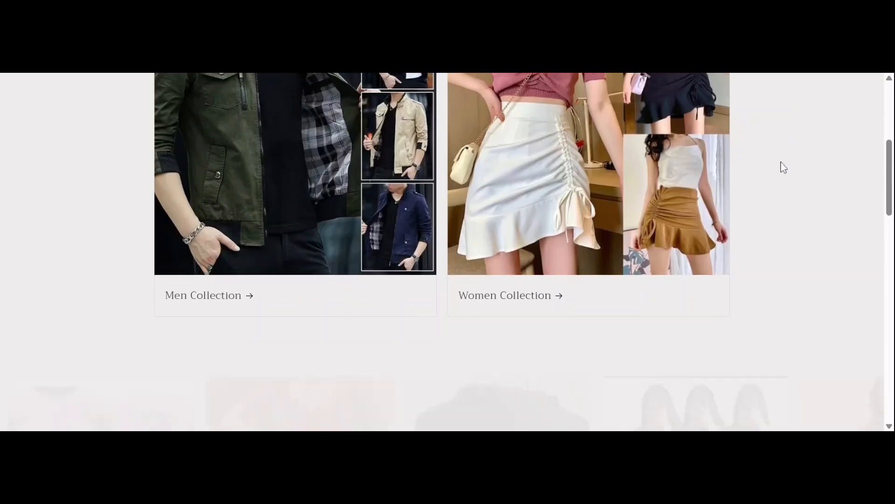
scroll(784, 167, "down", 6)
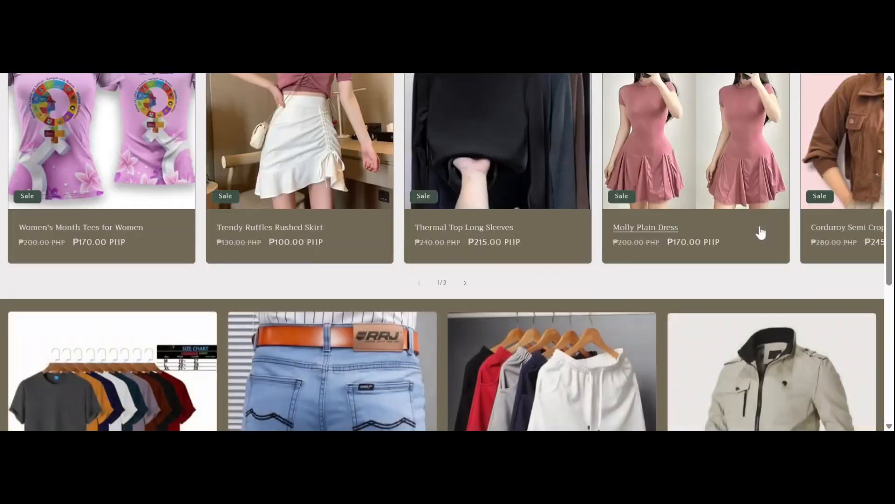
scroll(254, 290, "up", 5)
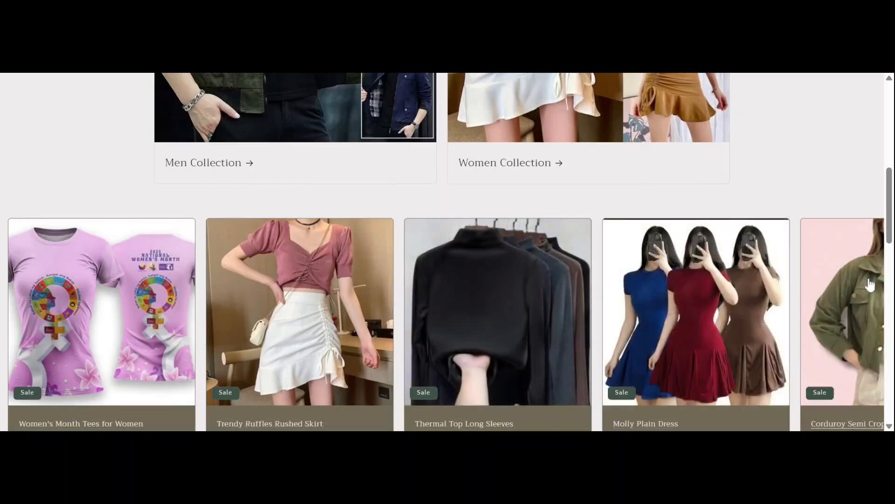
scroll(797, 320, "down", 4)
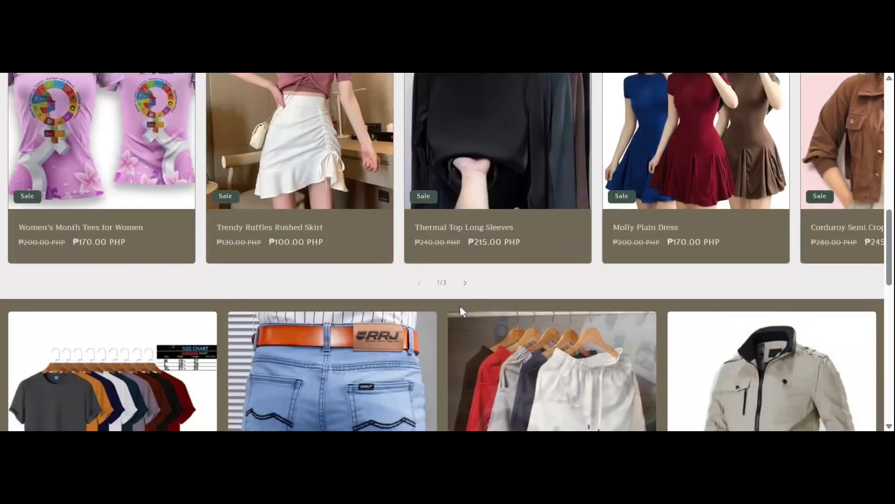
Page through the women's product carousel on the storefront home page to its last page and examine the products.
left_click(465, 282)
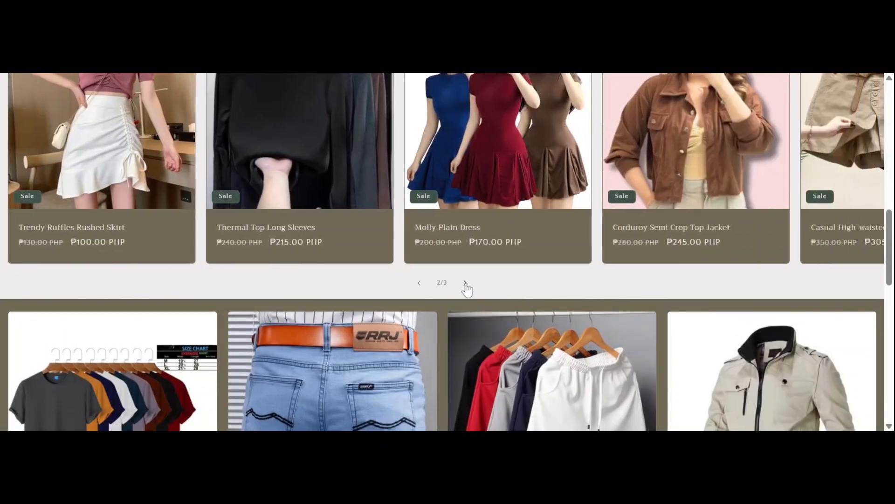
left_click(465, 282)
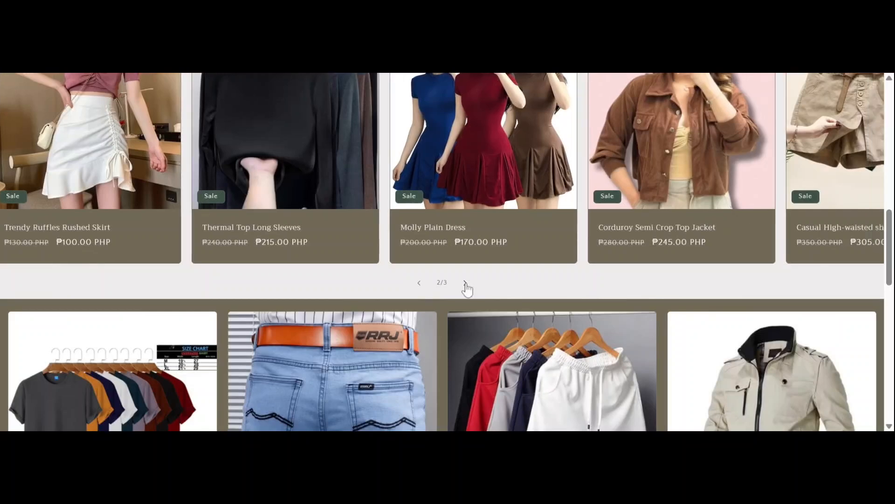
scroll(660, 263, "up", 1)
scroll(660, 263, "up", 3)
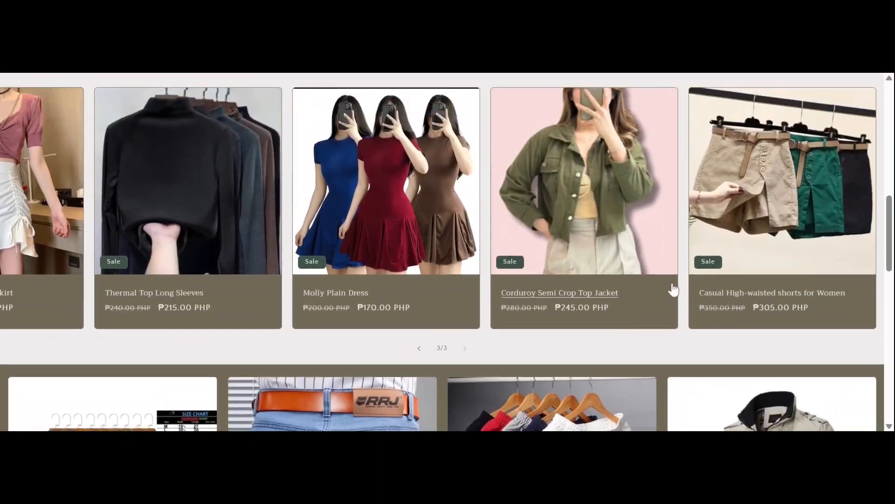
View the full details page of the featured Molly Plain Dress and return to the home page.
scroll(666, 155, "down", 7)
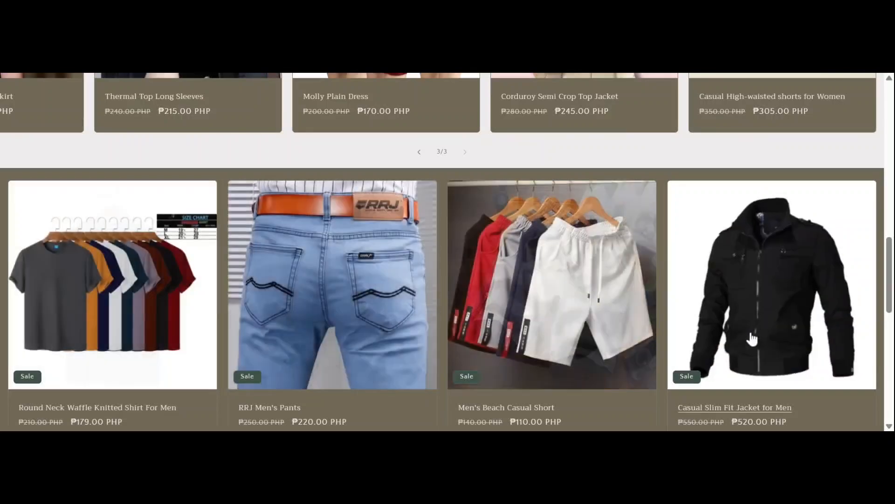
scroll(732, 299, "down", 7)
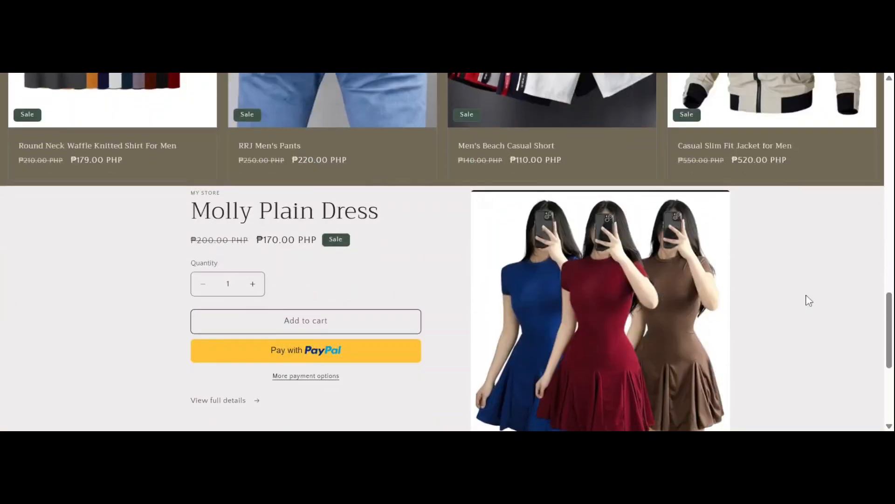
scroll(781, 315, "down", 3)
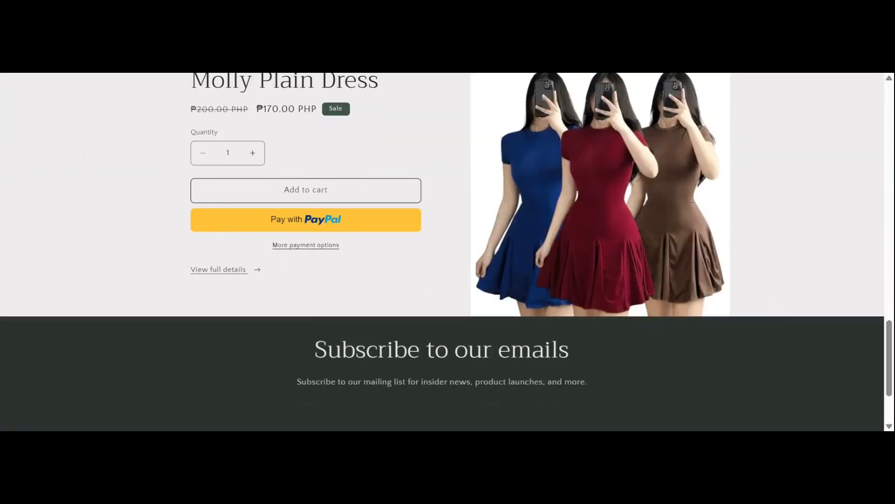
left_click(225, 271)
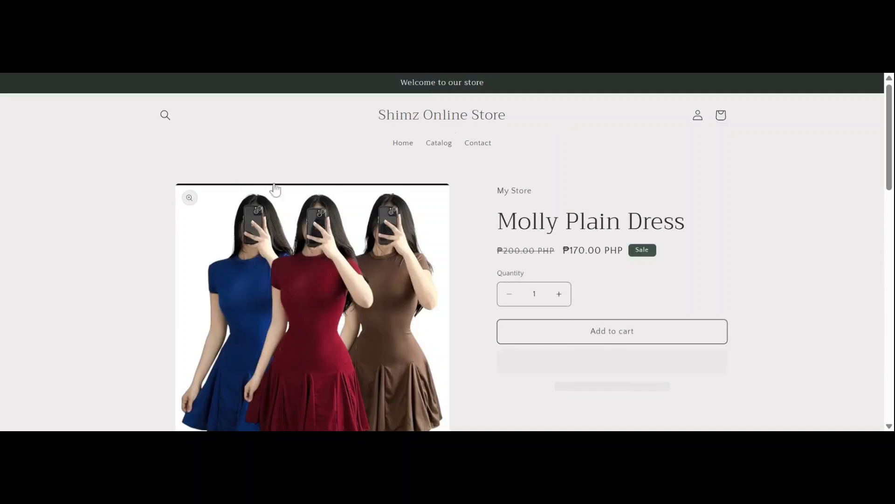
left_click(20, 73)
Examine the email subscription section and the footer of the home page, then return to the page header.
scroll(629, 295, "down", 10)
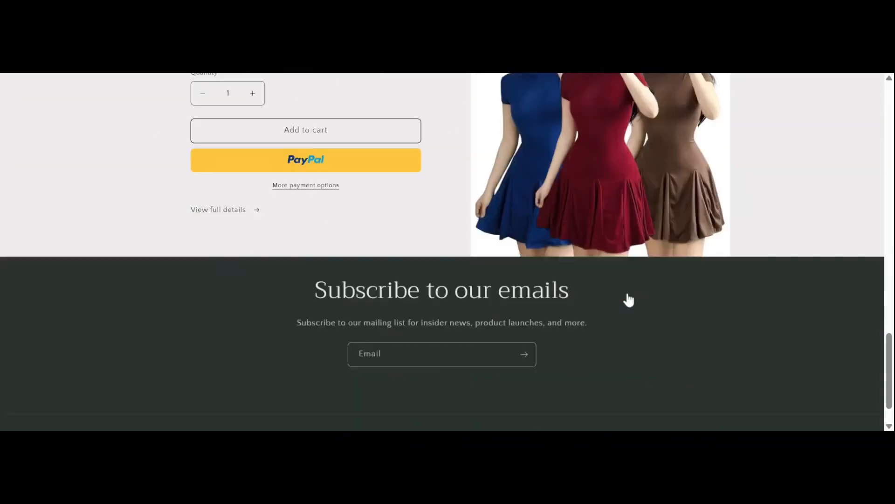
scroll(626, 300, "down", 2)
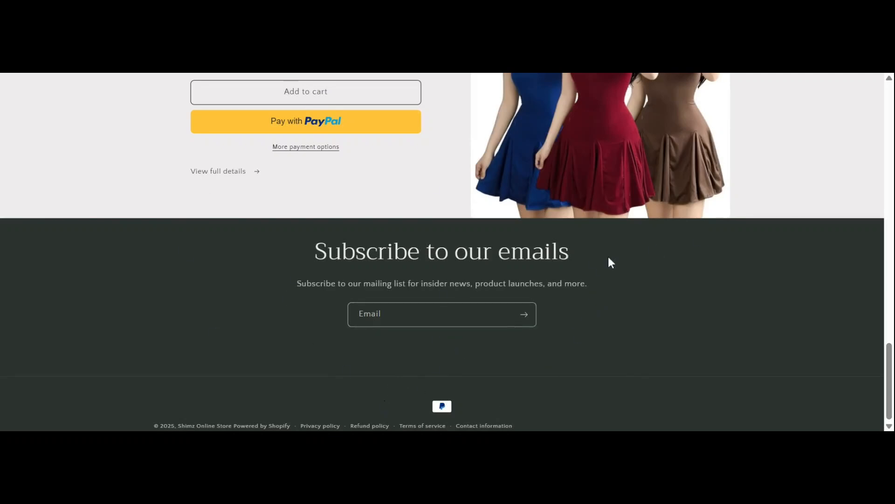
scroll(609, 263, "up", 10)
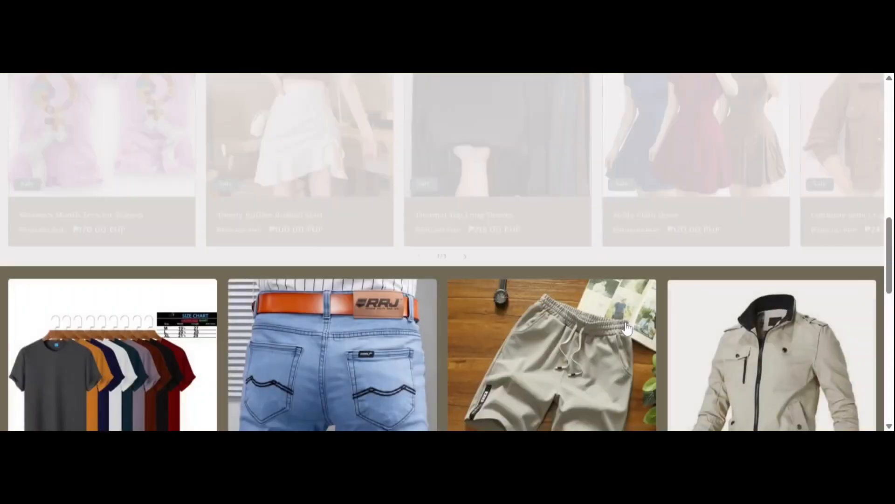
scroll(626, 328, "up", 10)
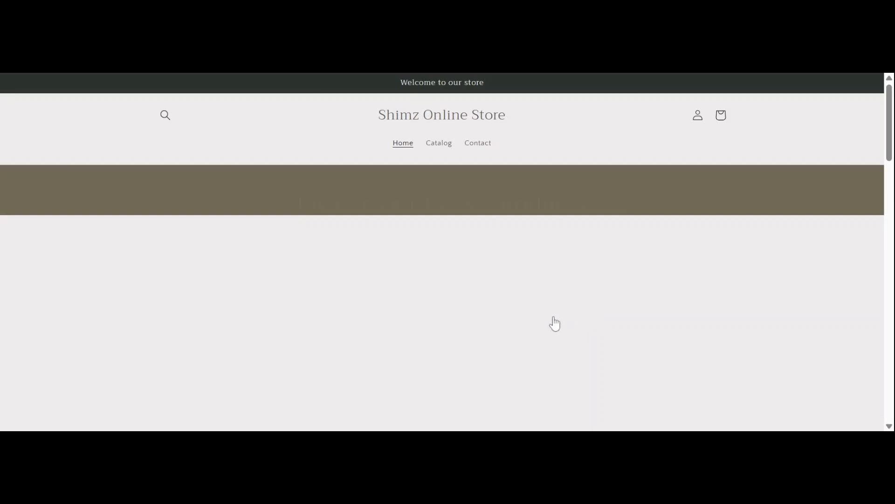
Open the store's Catalog page and look through the full product list.
left_click(439, 145)
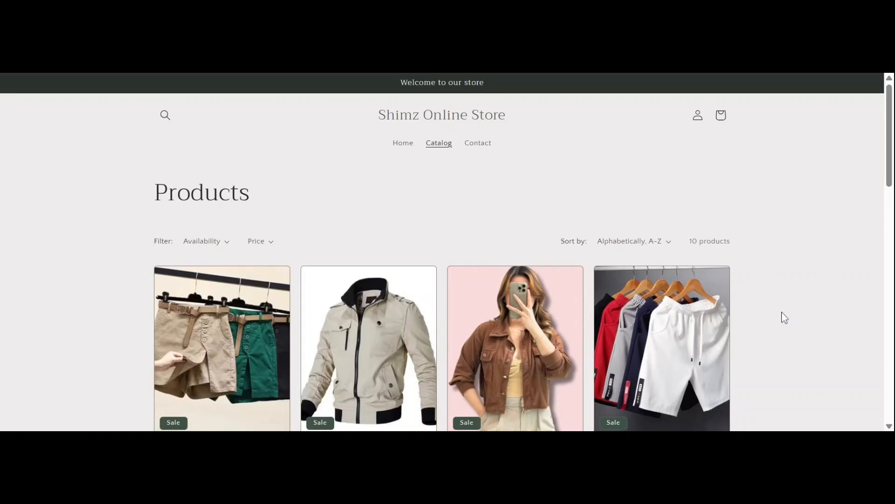
scroll(785, 318, "down", 5)
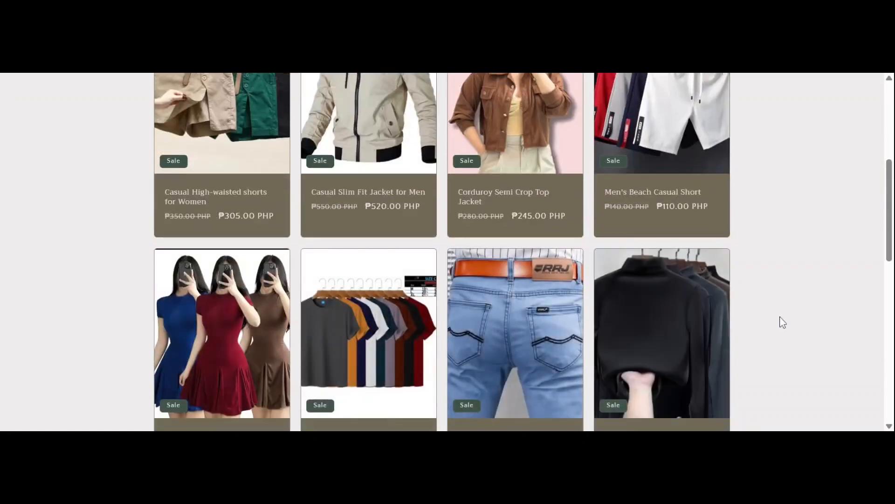
scroll(797, 297, "down", 5)
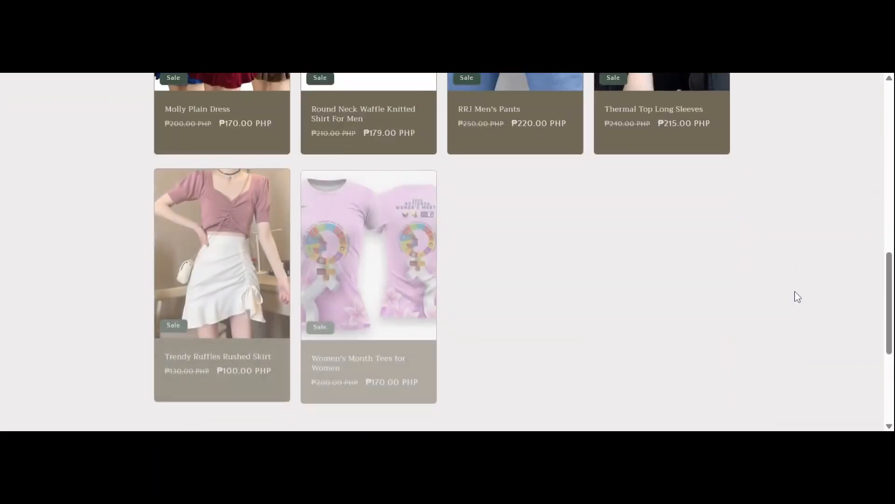
scroll(798, 297, "up", 10)
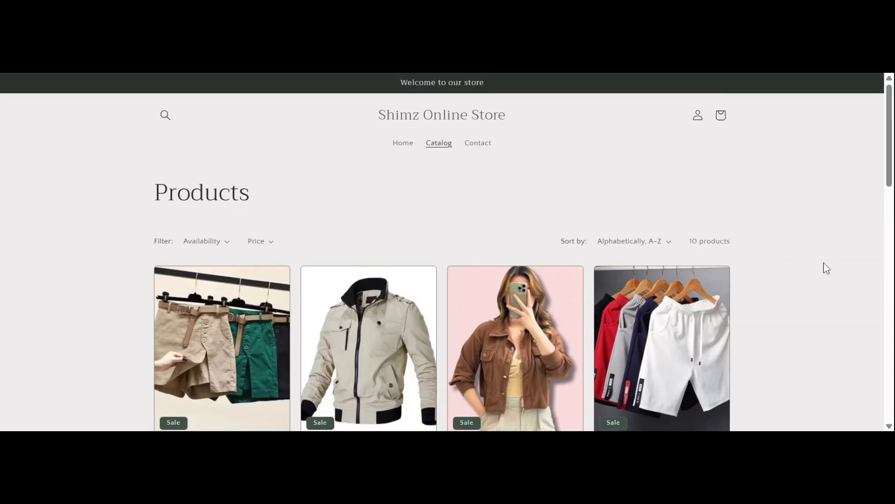